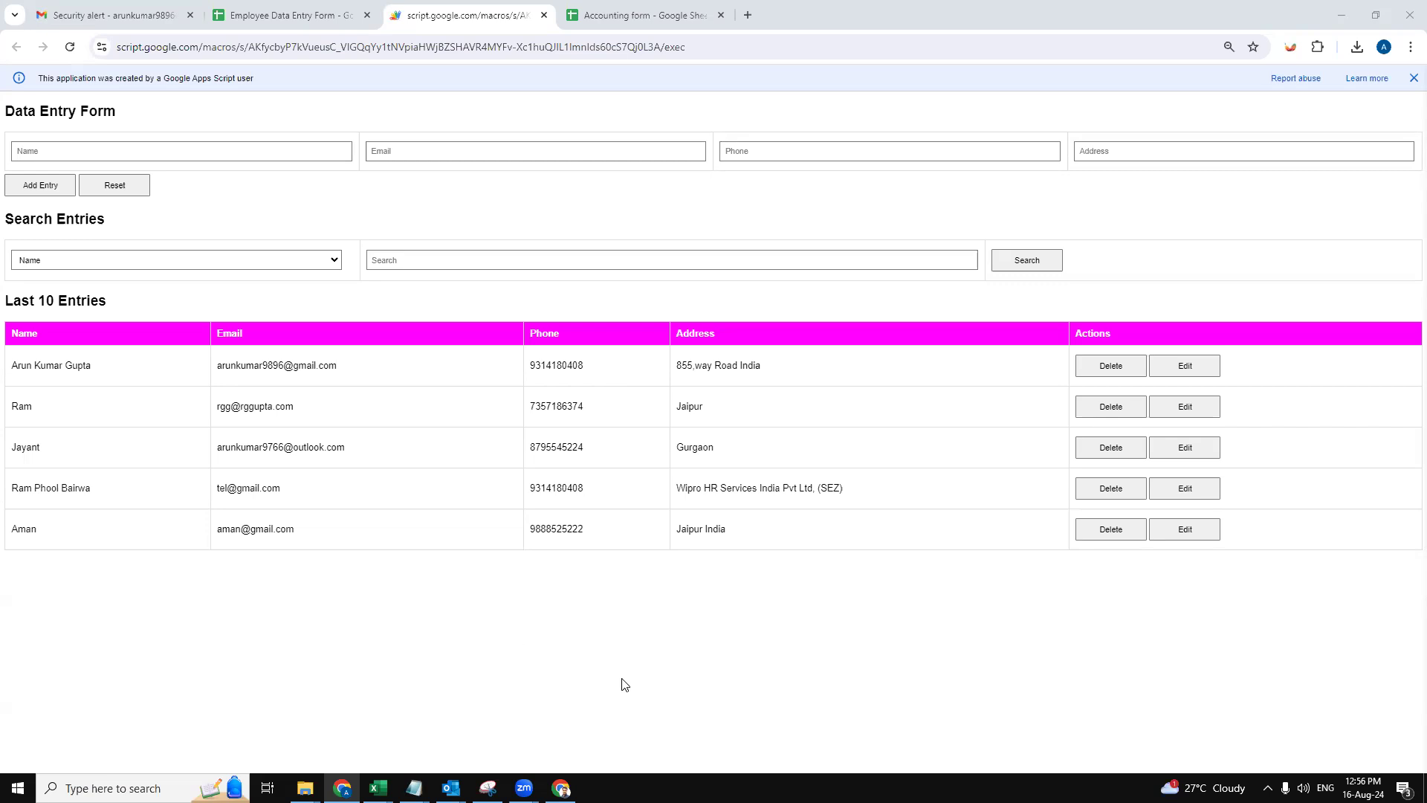
# - Look over the linked sheet and the search-by field list, leaving both unchanged
pyautogui.click(346, 10)
pyautogui.click(413, 9)
pyautogui.click(301, 19)
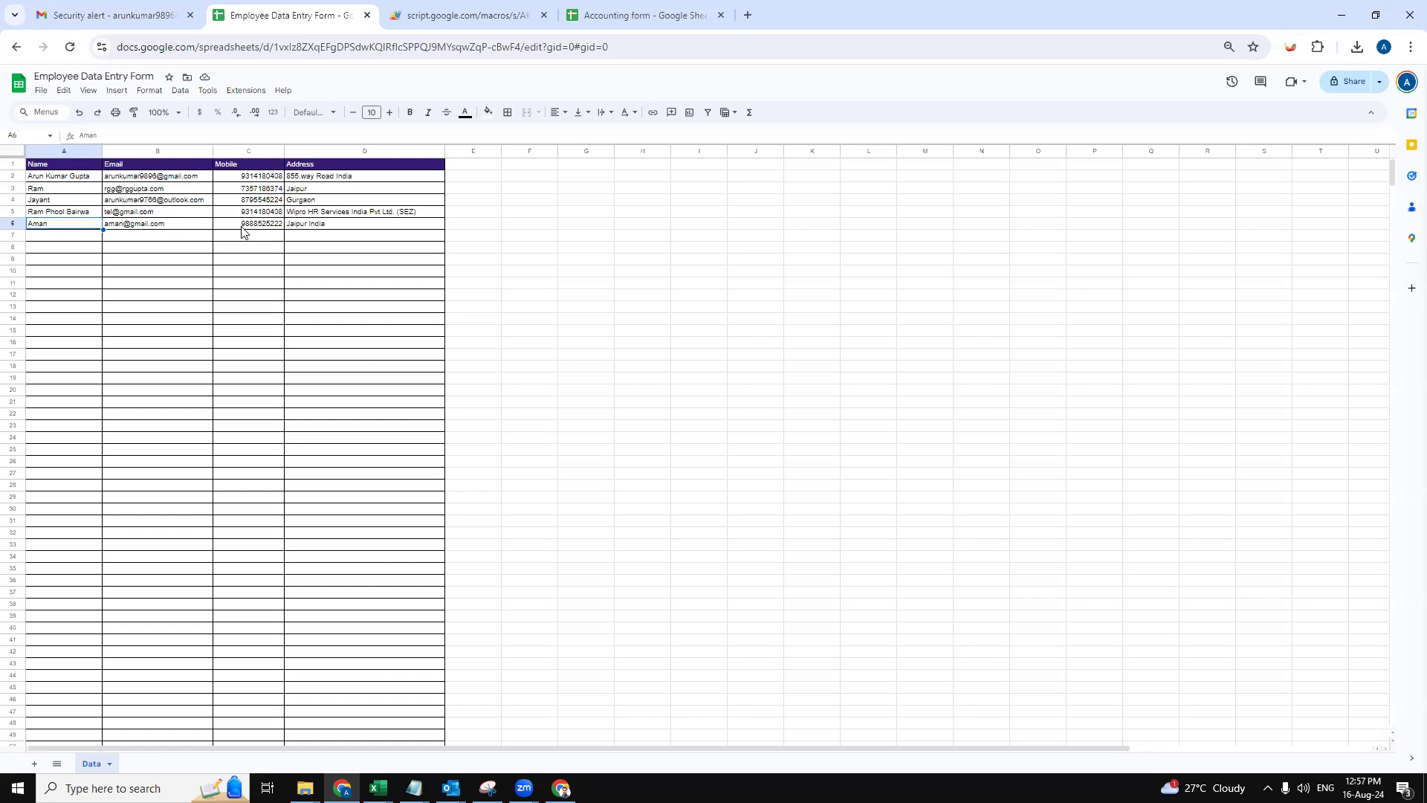
pyautogui.click(416, 11)
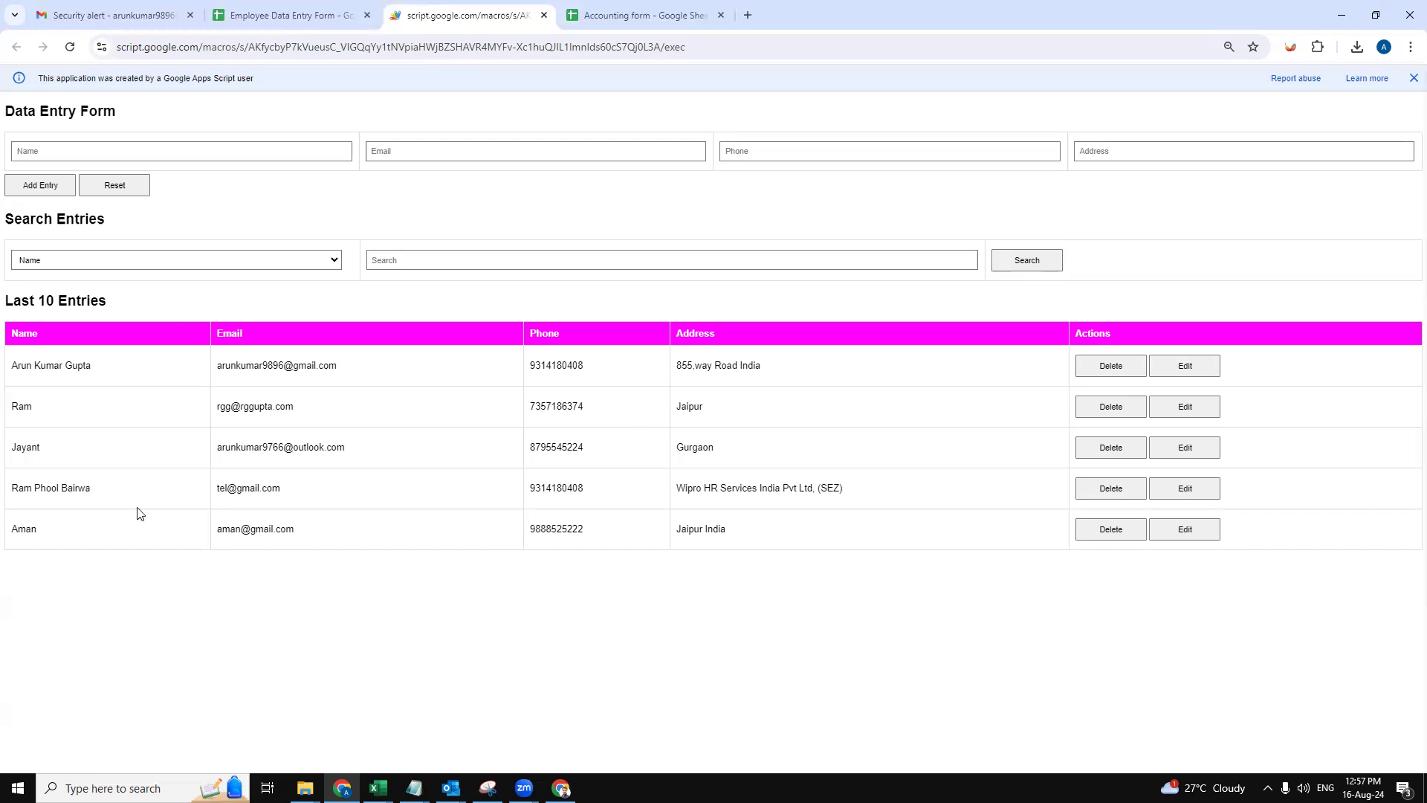
pyautogui.click(233, 265)
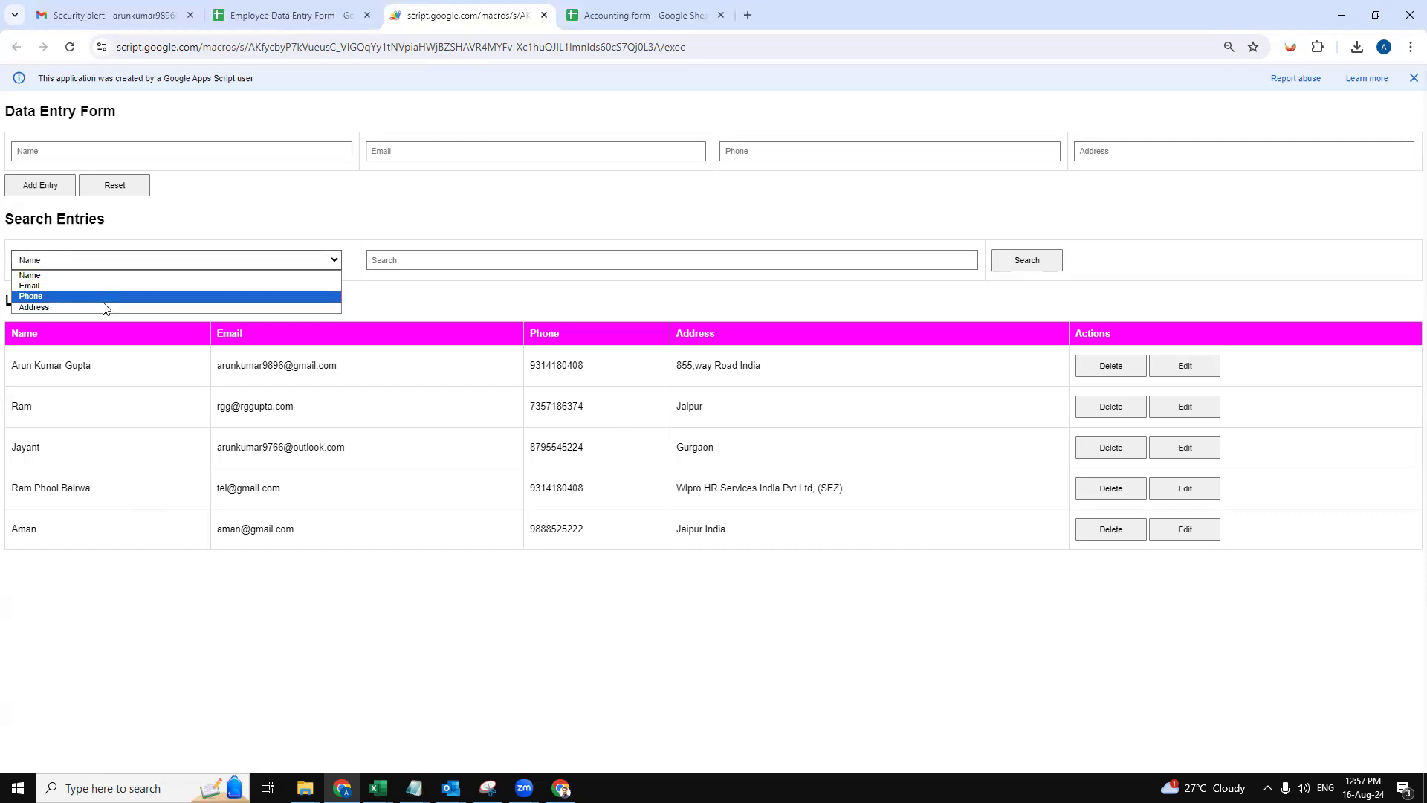
pyautogui.click(432, 292)
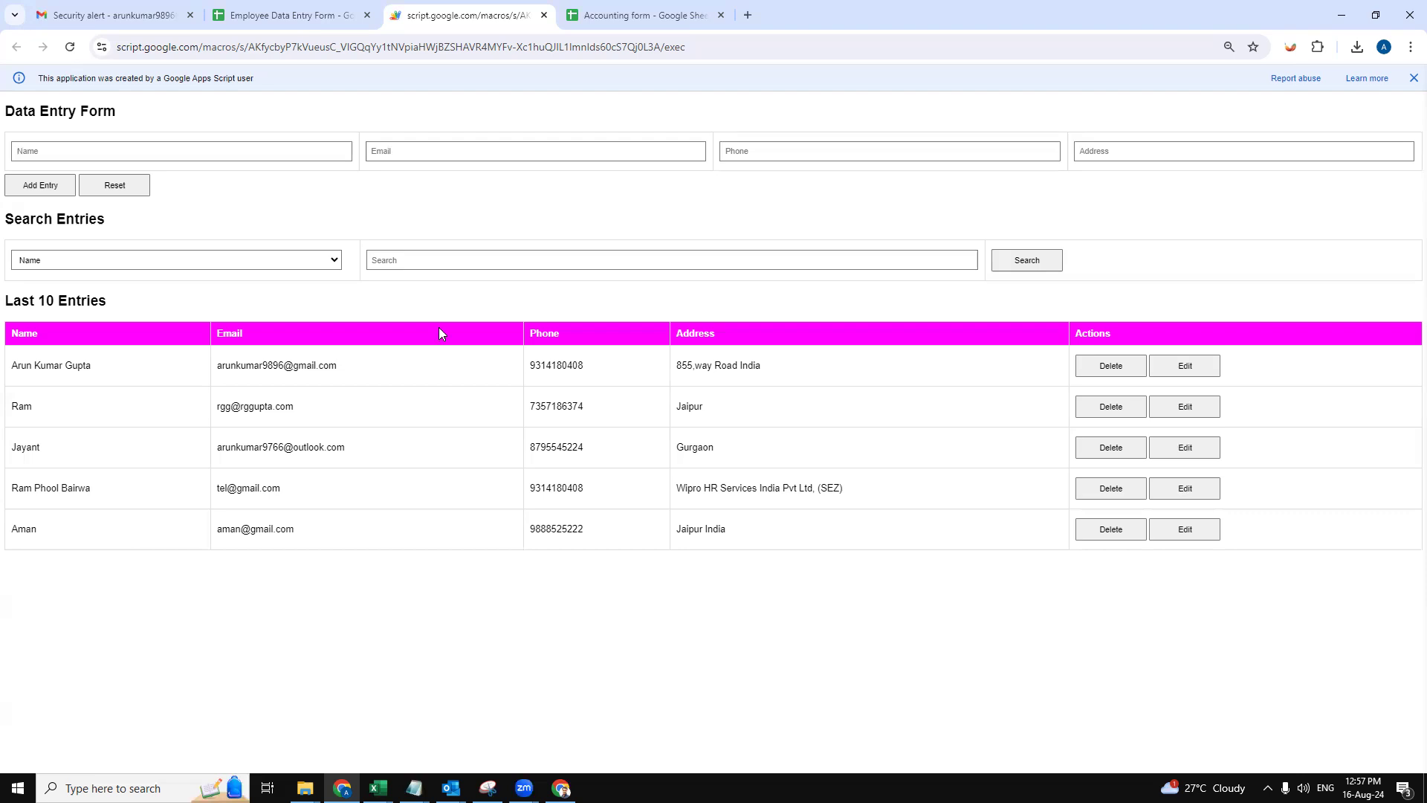
pyautogui.click(195, 152)
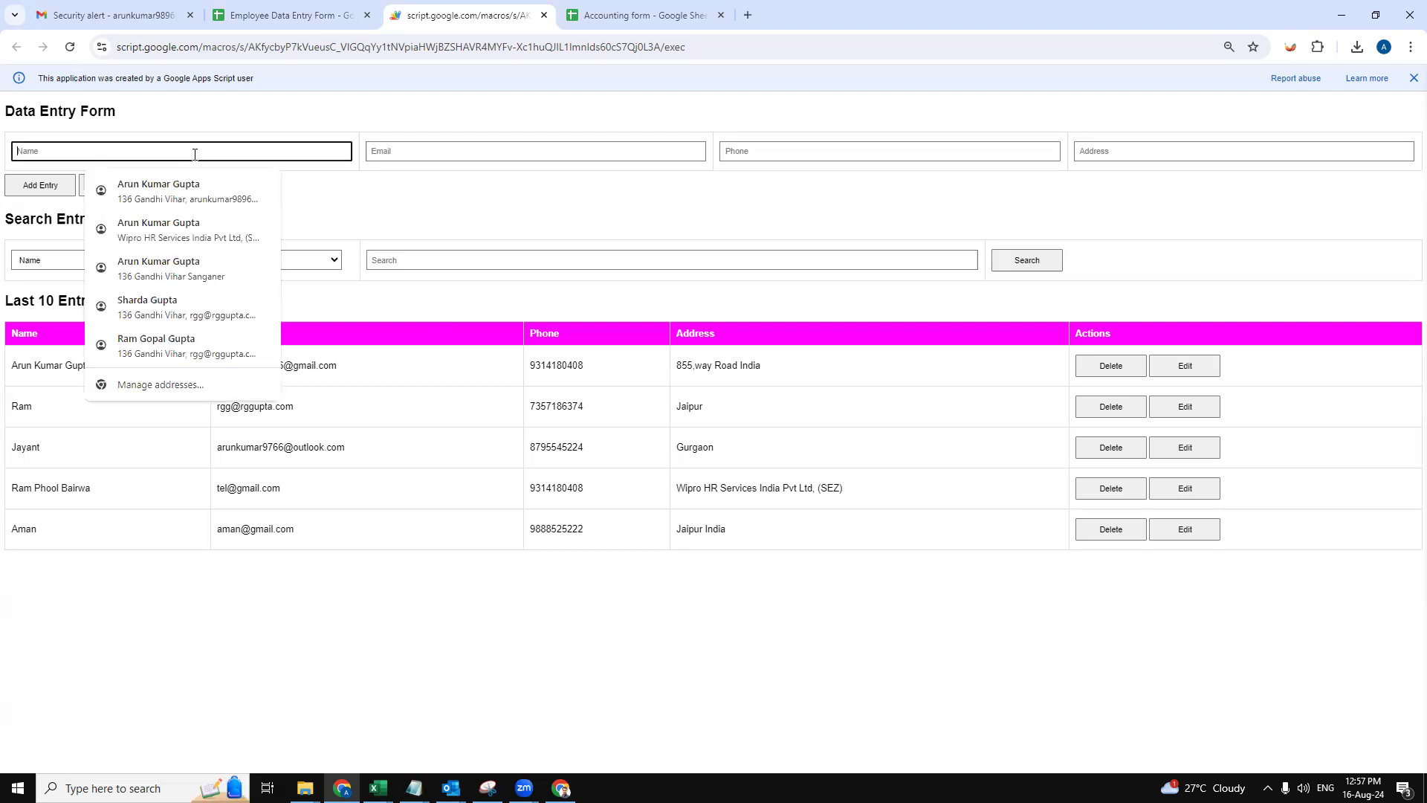
pyautogui.click(397, 212)
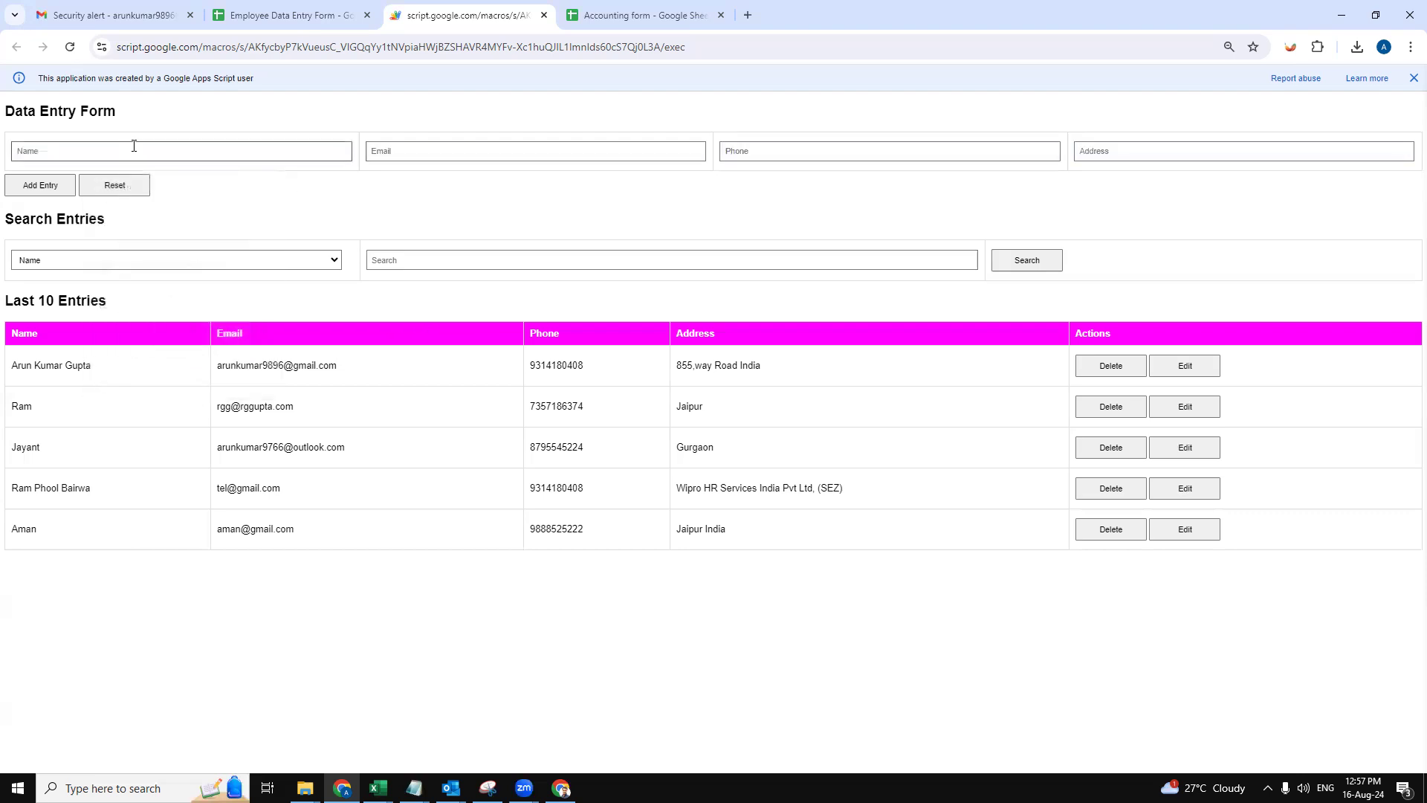
pyautogui.click(134, 147)
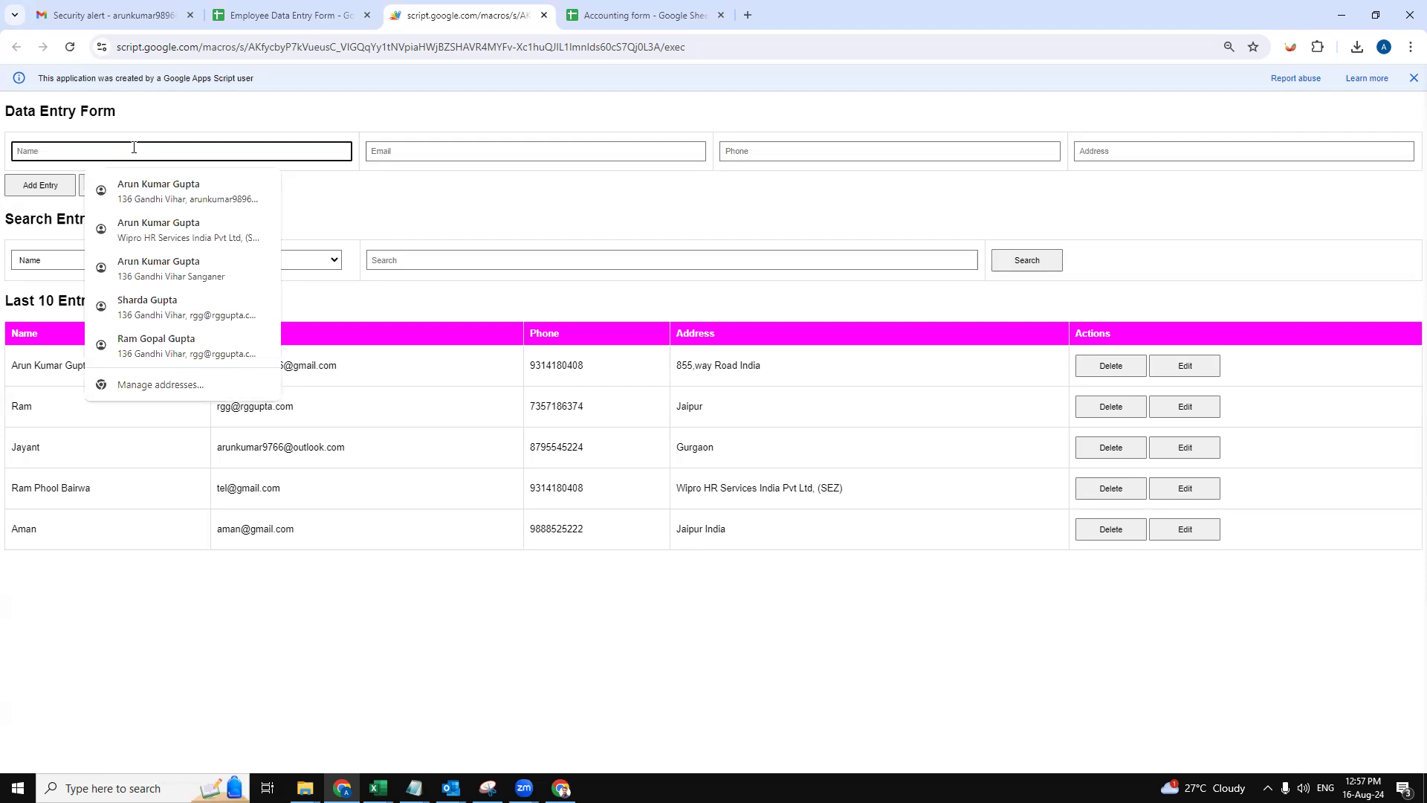
pyautogui.write('test1')
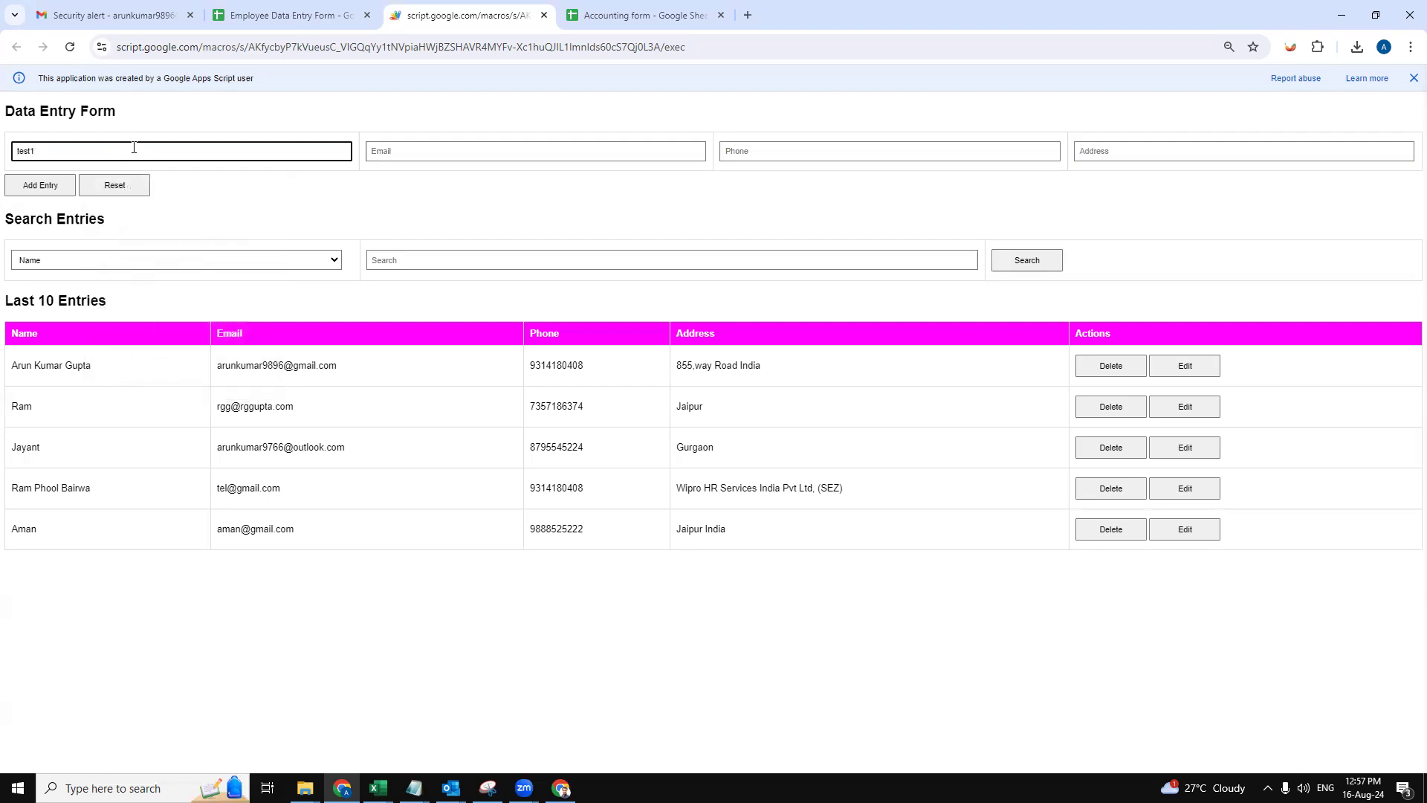
pyautogui.press('Tab')
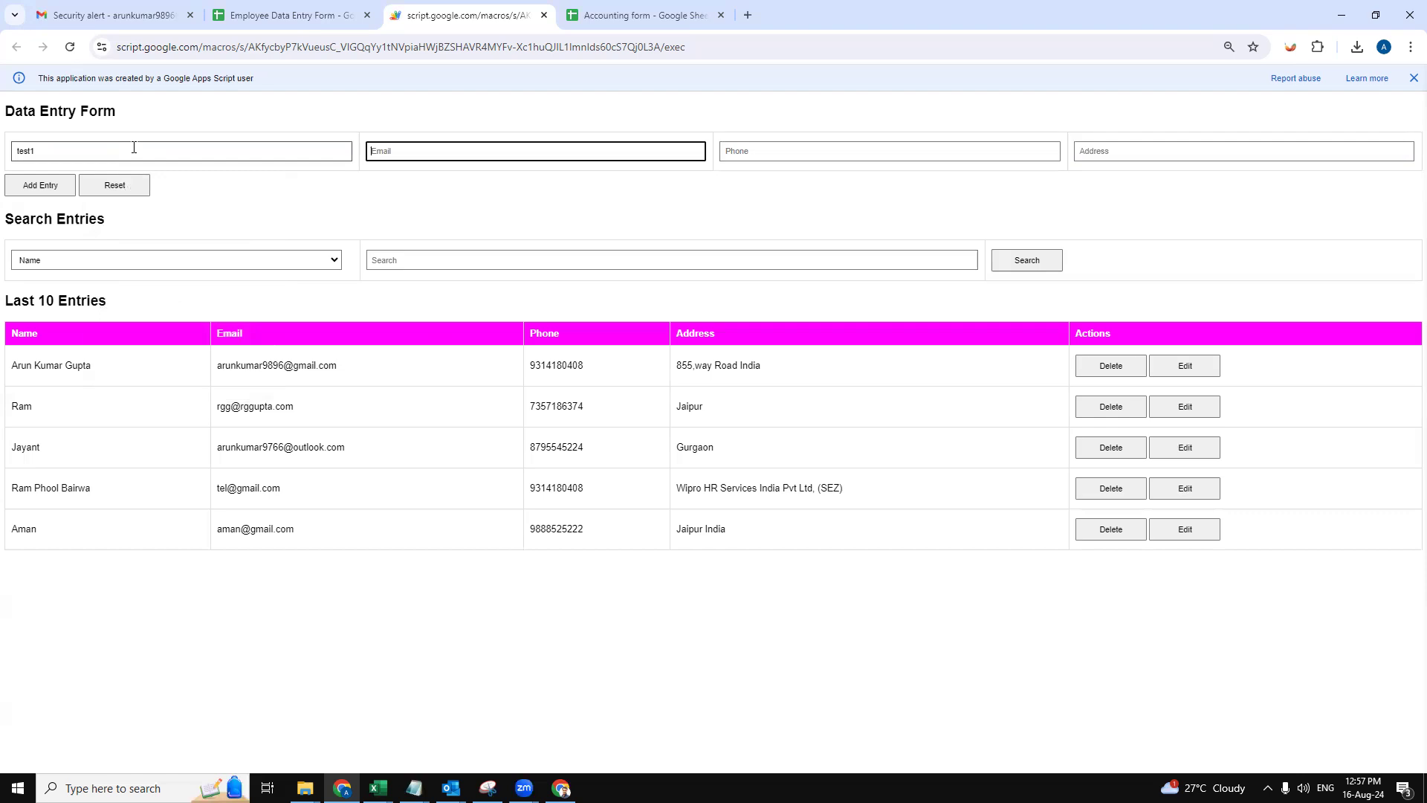
pyautogui.write('test@gmail')
pyautogui.click(383, 151)
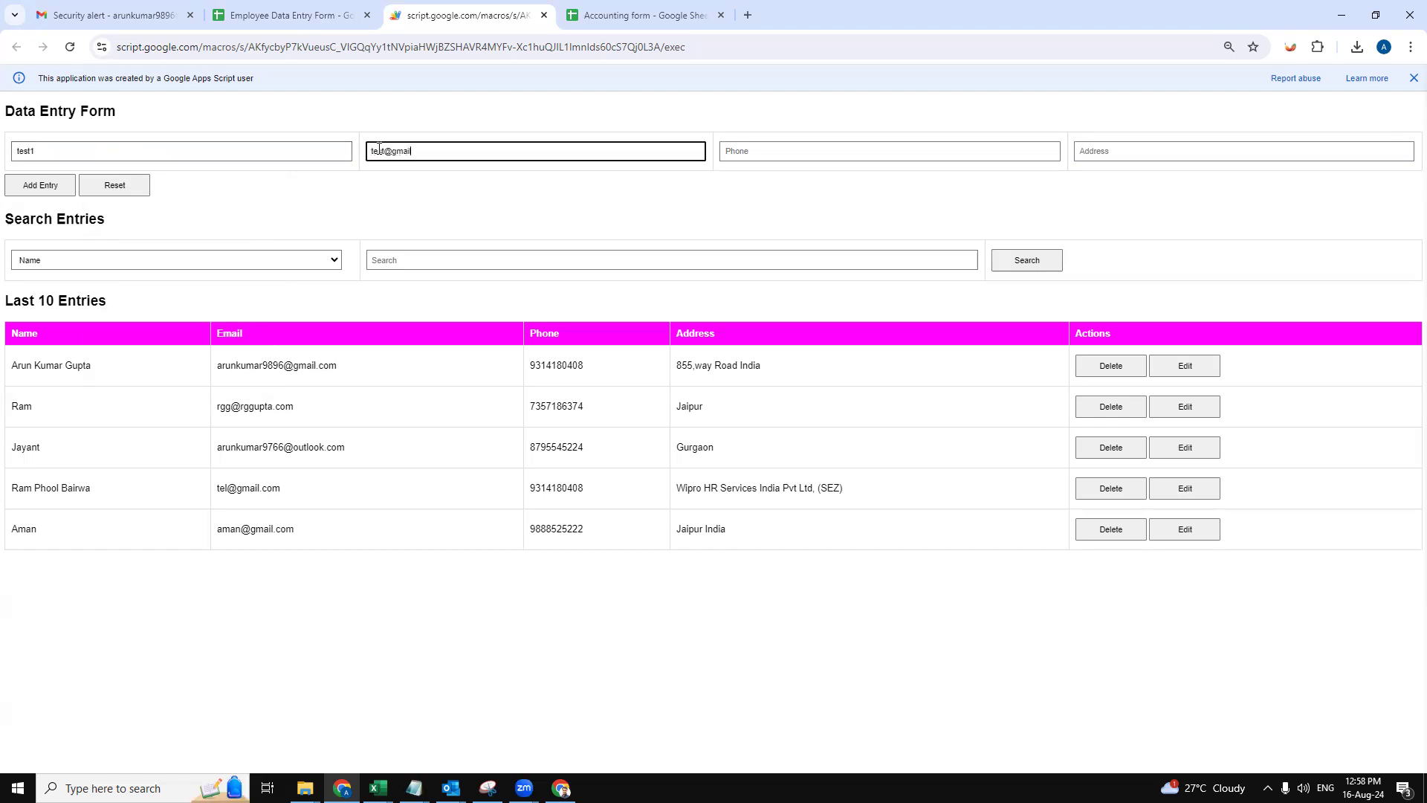
pyautogui.write('2')
pyautogui.write('.com')
pyautogui.press('Tab')
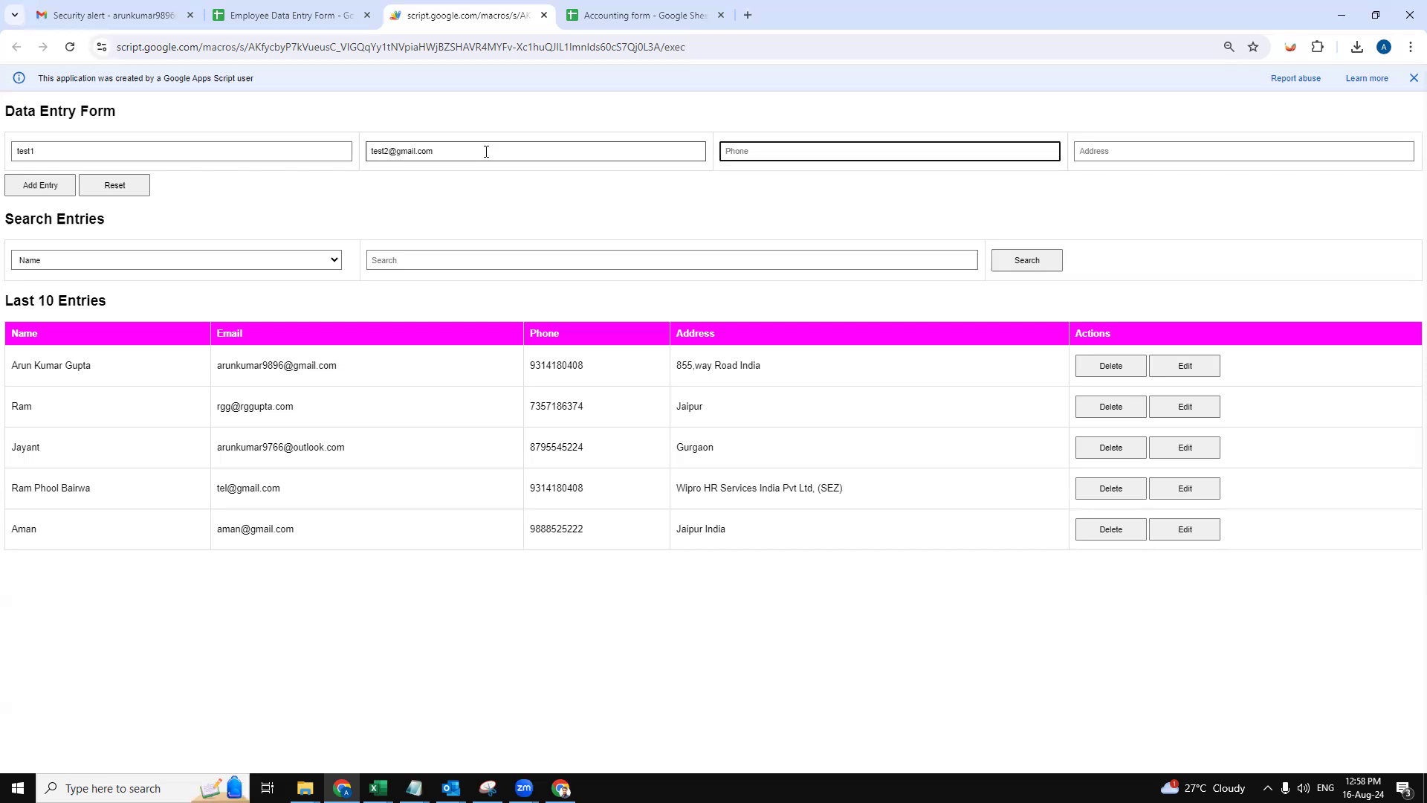
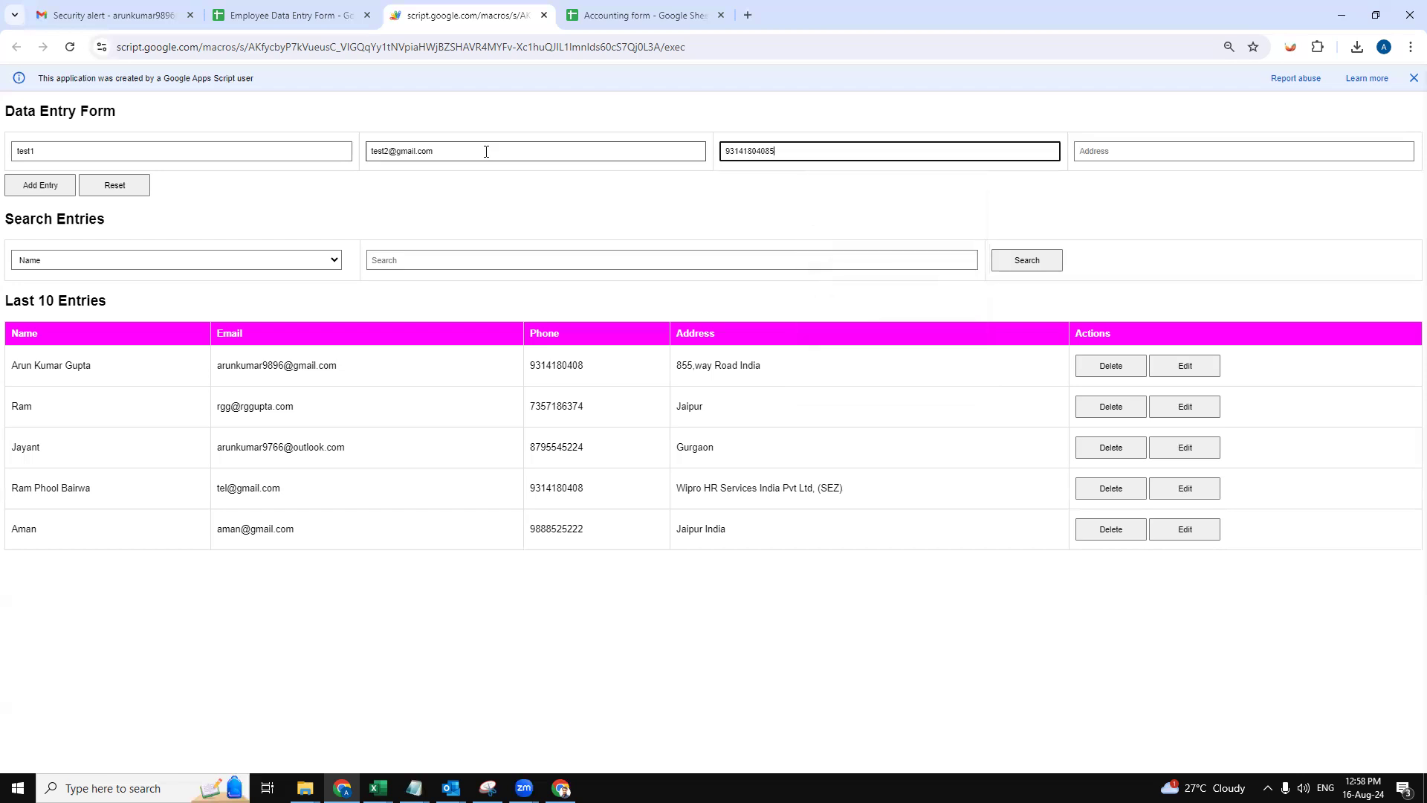
pyautogui.press('Tab')
# - Fill the address from a saved suggestion, add the entry, and confirm Entry Added
pyautogui.click(1192, 186)
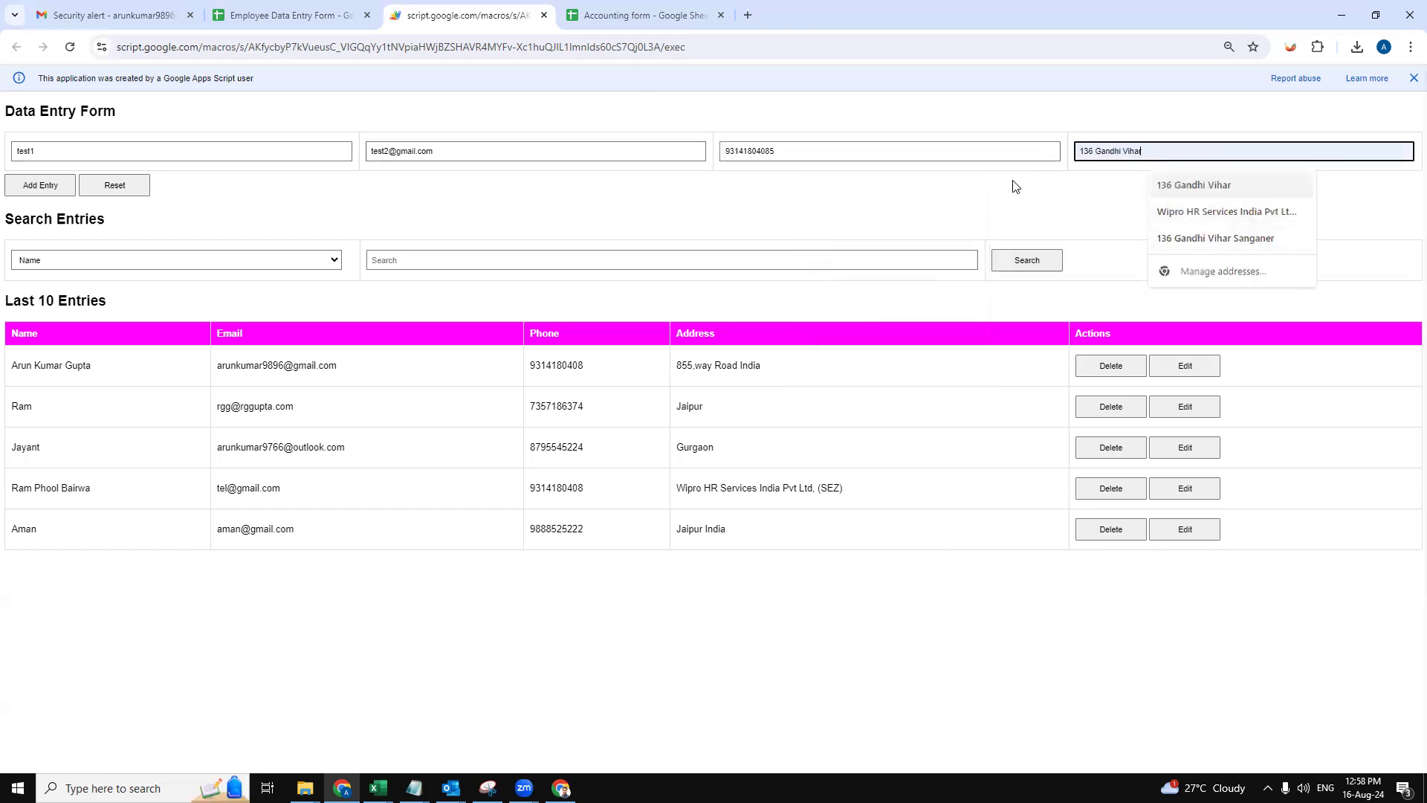
pyautogui.click(40, 187)
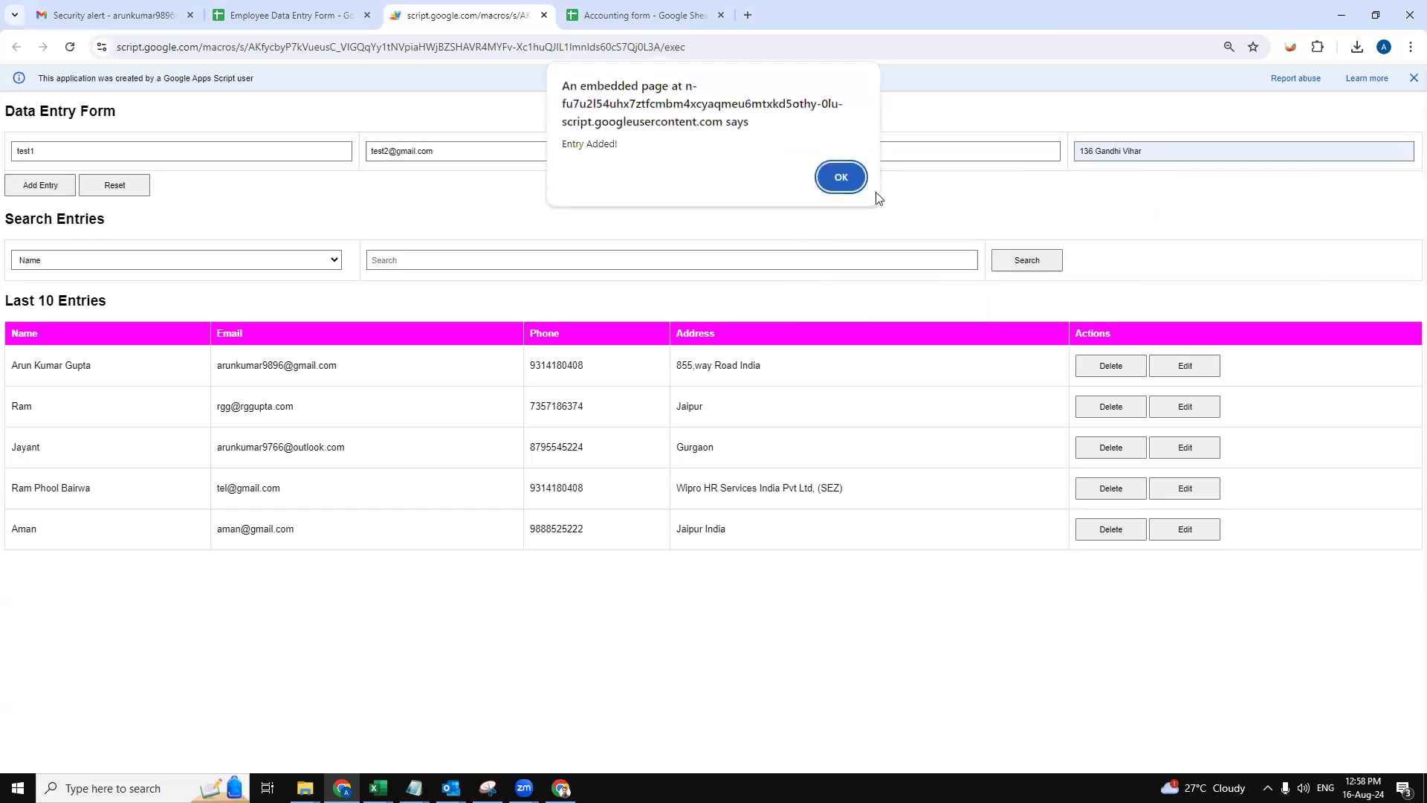
pyautogui.click(841, 179)
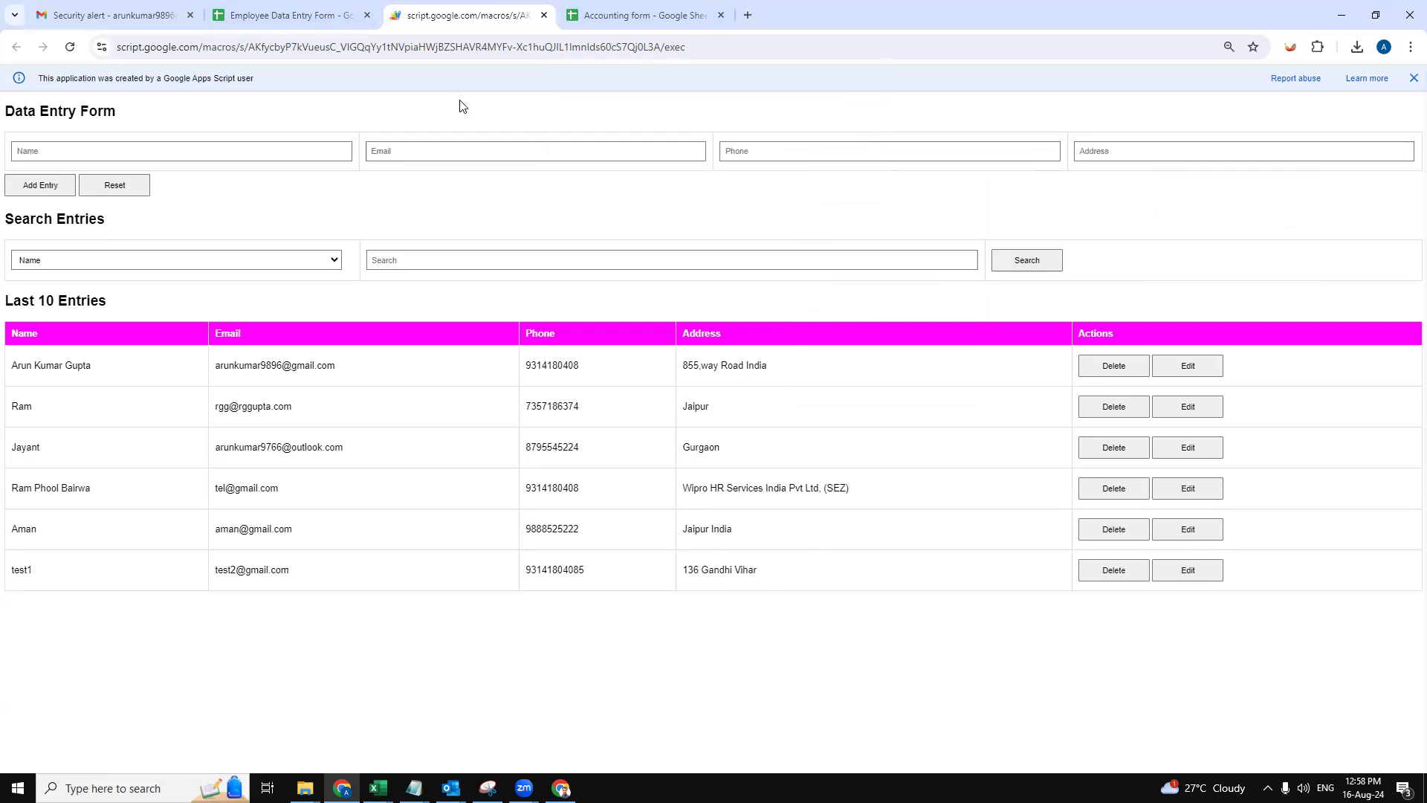
pyautogui.click(375, 11)
# - Inspect the new test1 row 7 in the sheet, then return to the web app
pyautogui.click(37, 237)
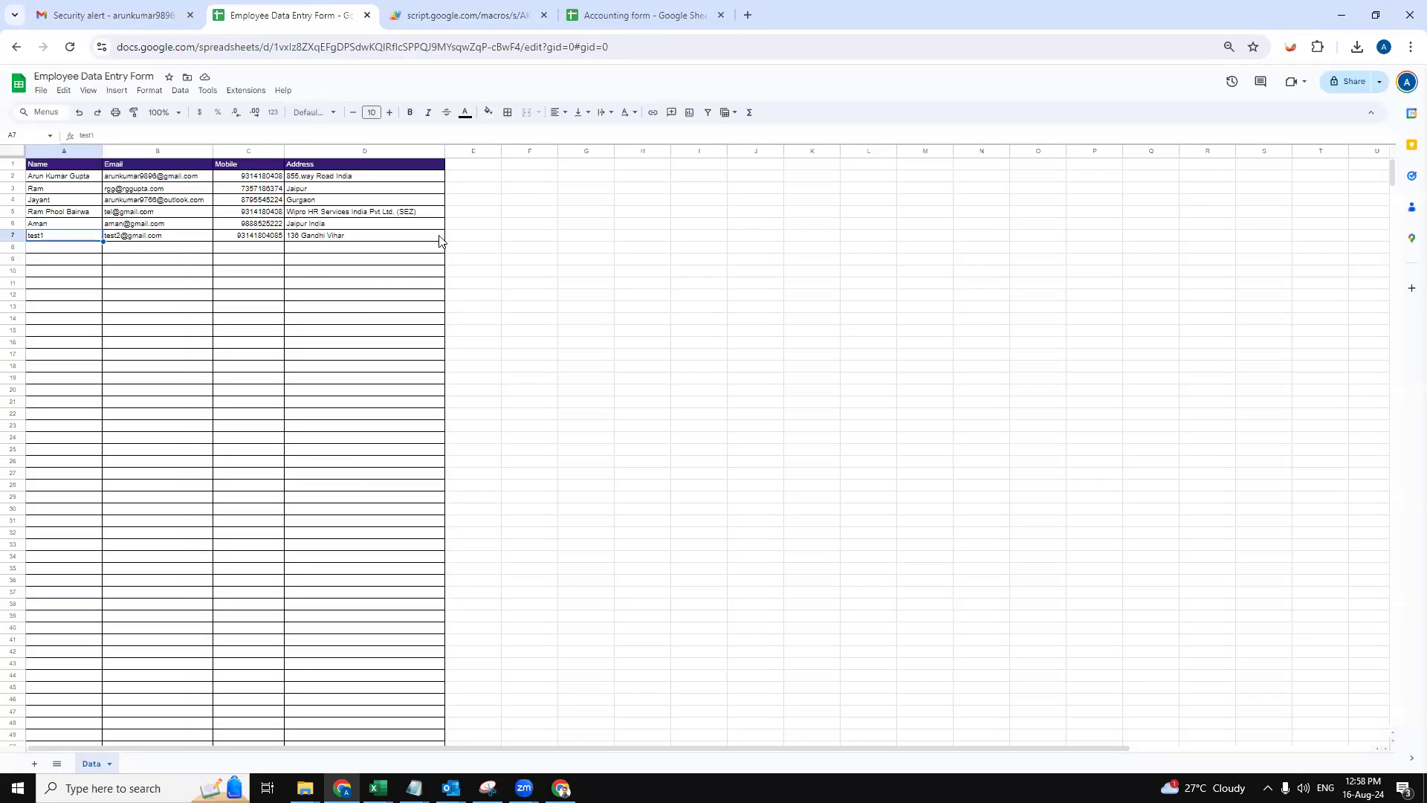
pyautogui.click(428, 14)
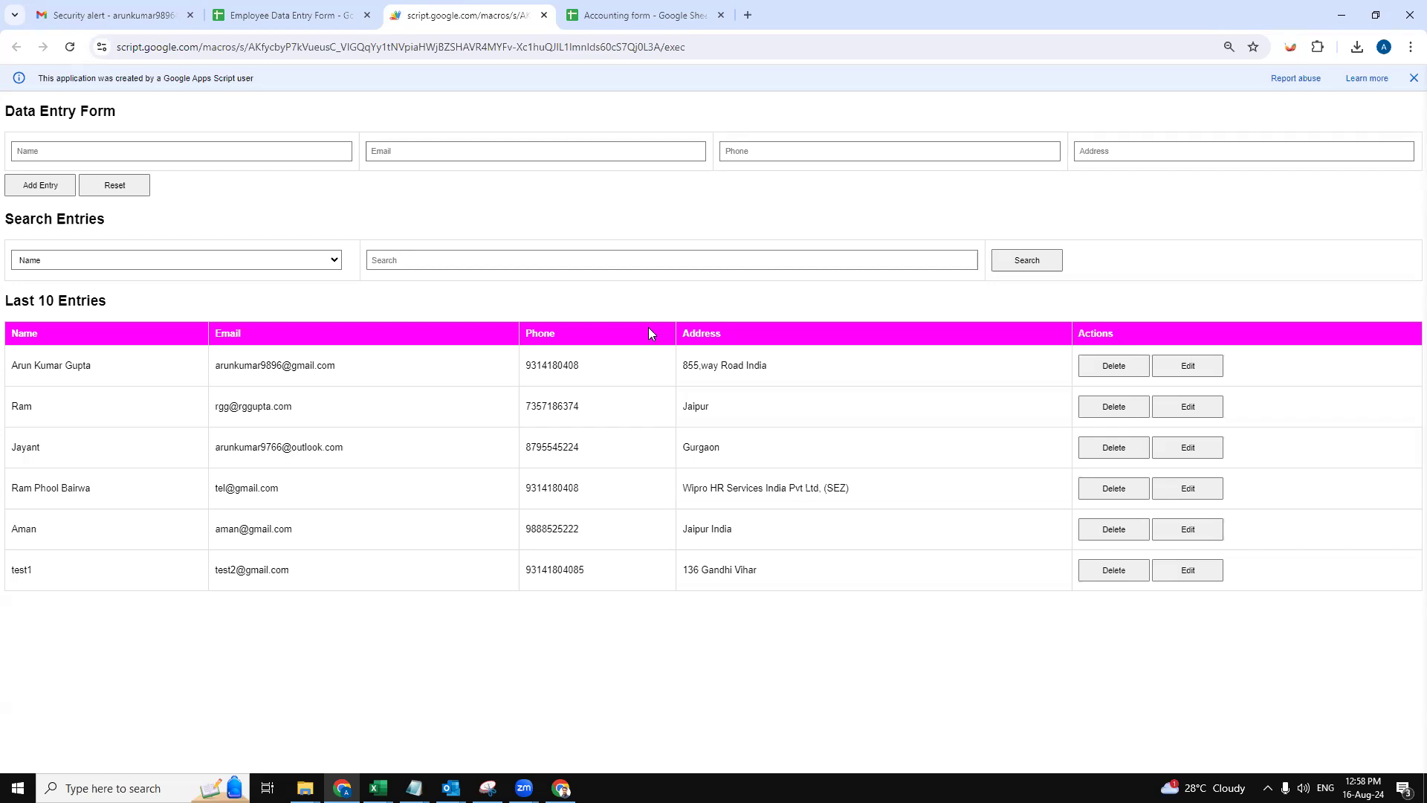
pyautogui.click(63, 262)
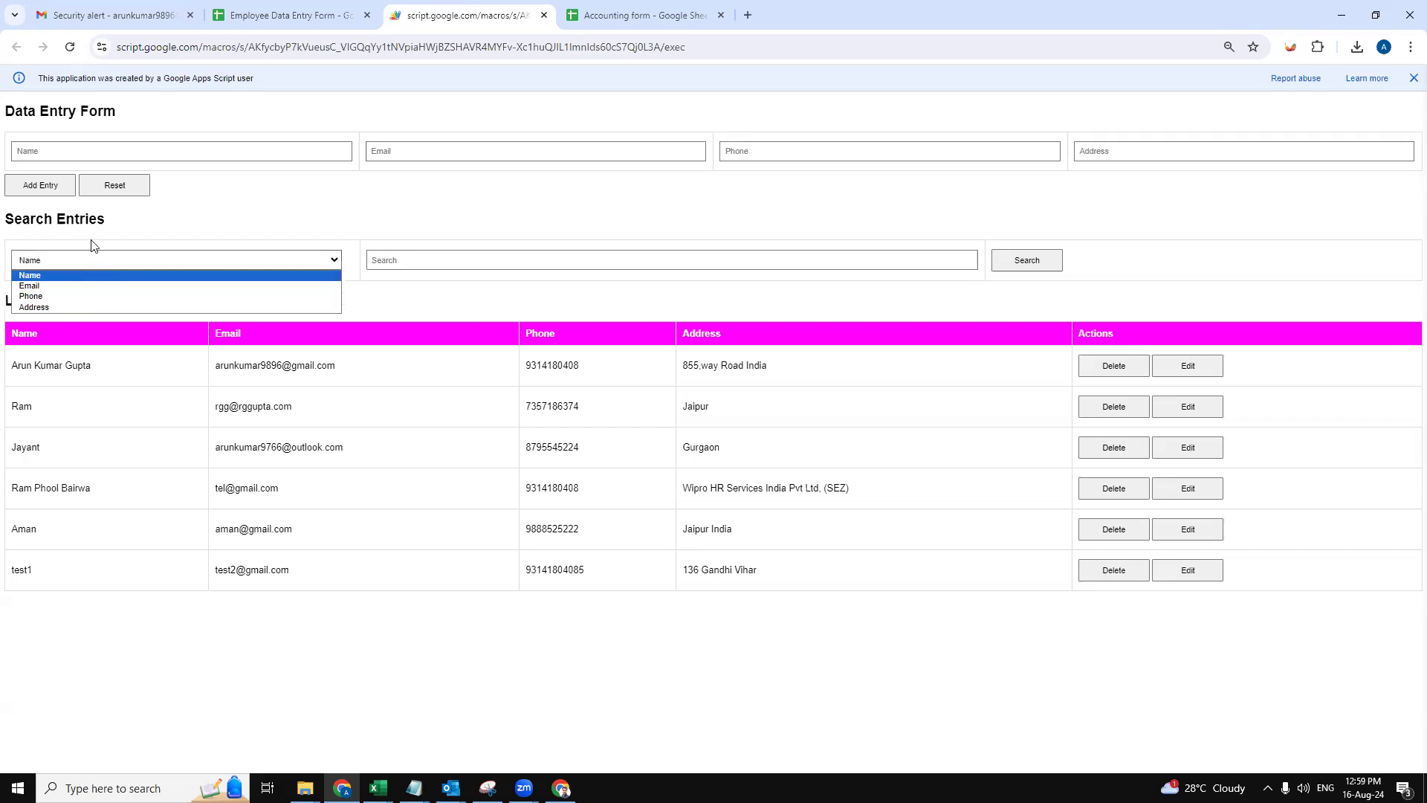
pyautogui.click(257, 187)
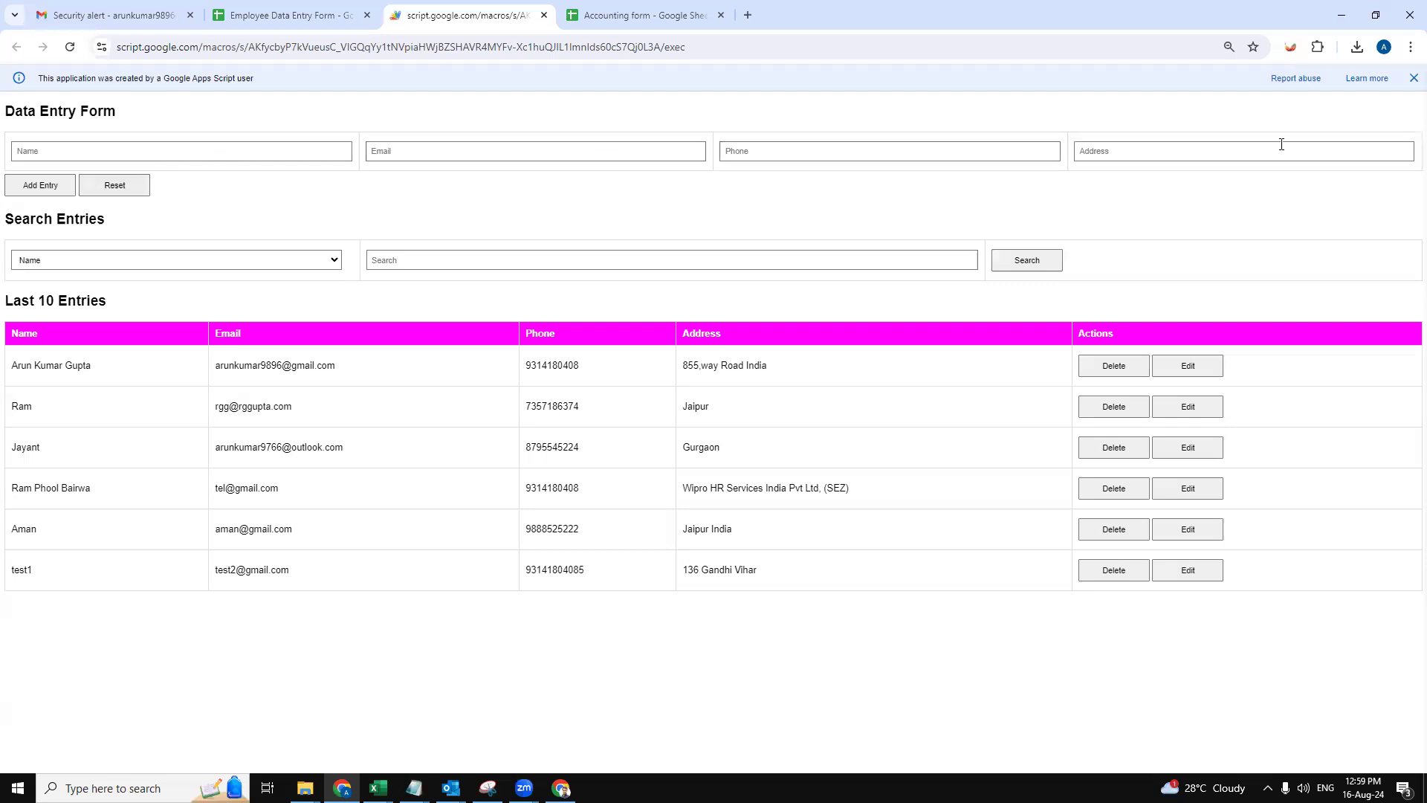
pyautogui.click(148, 265)
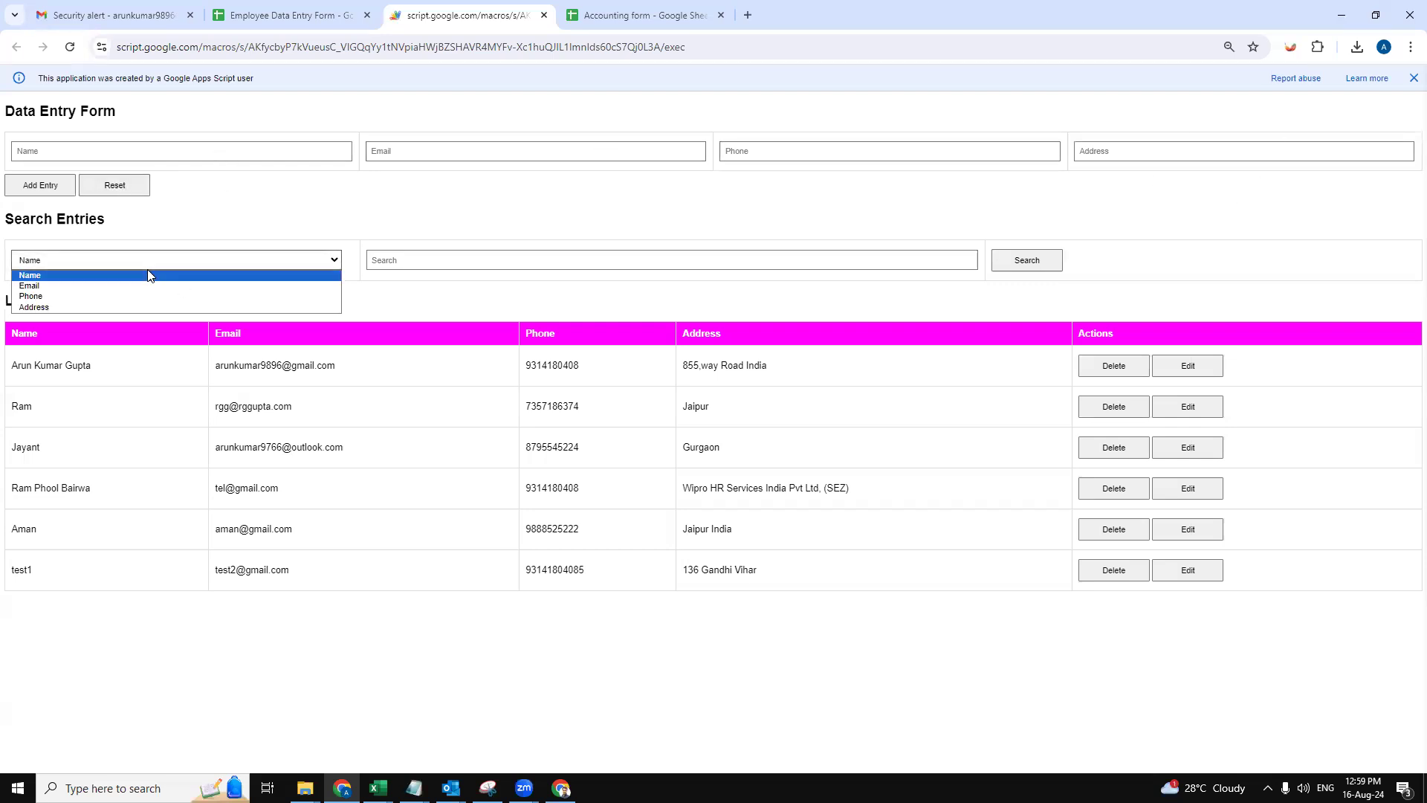
pyautogui.click(83, 286)
pyautogui.click(455, 253)
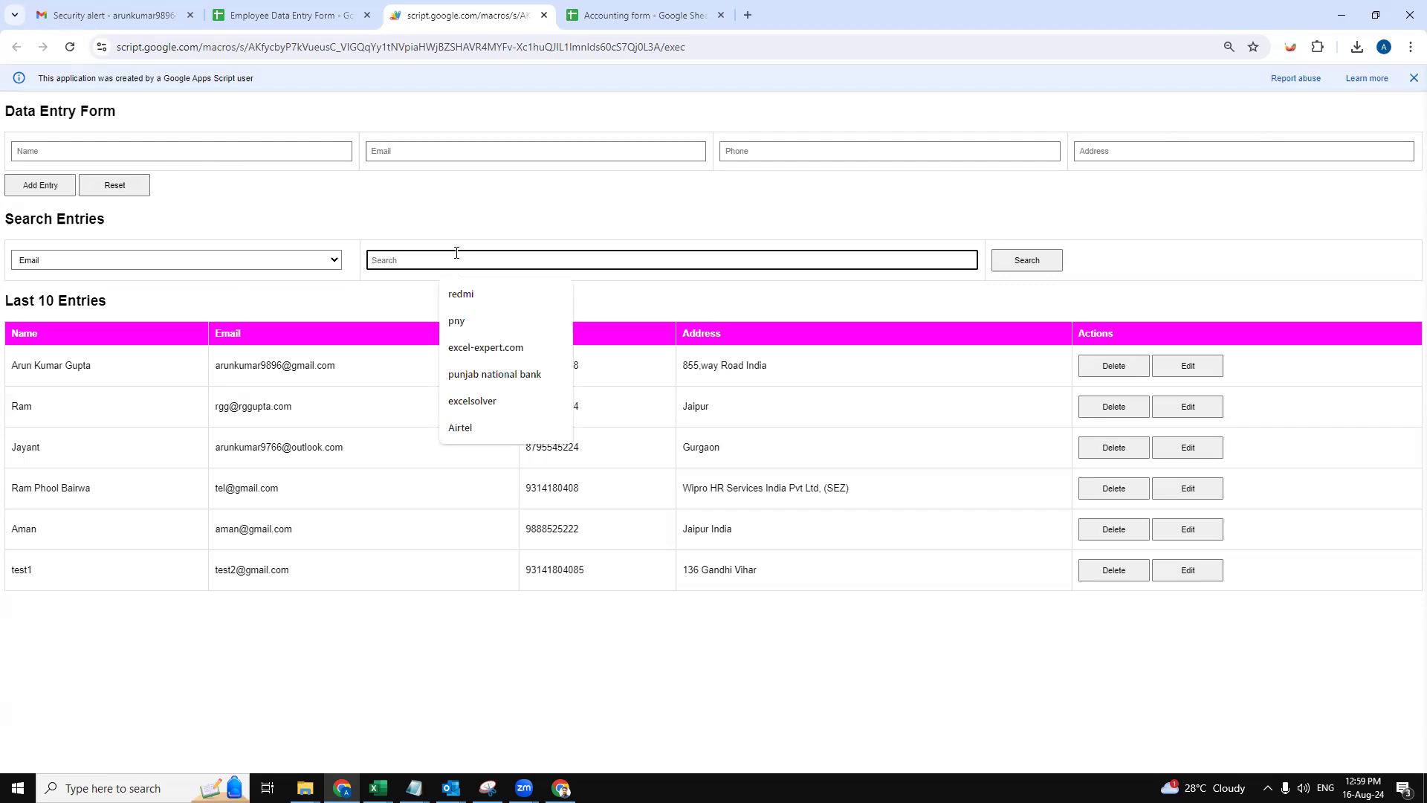
pyautogui.click(344, 603)
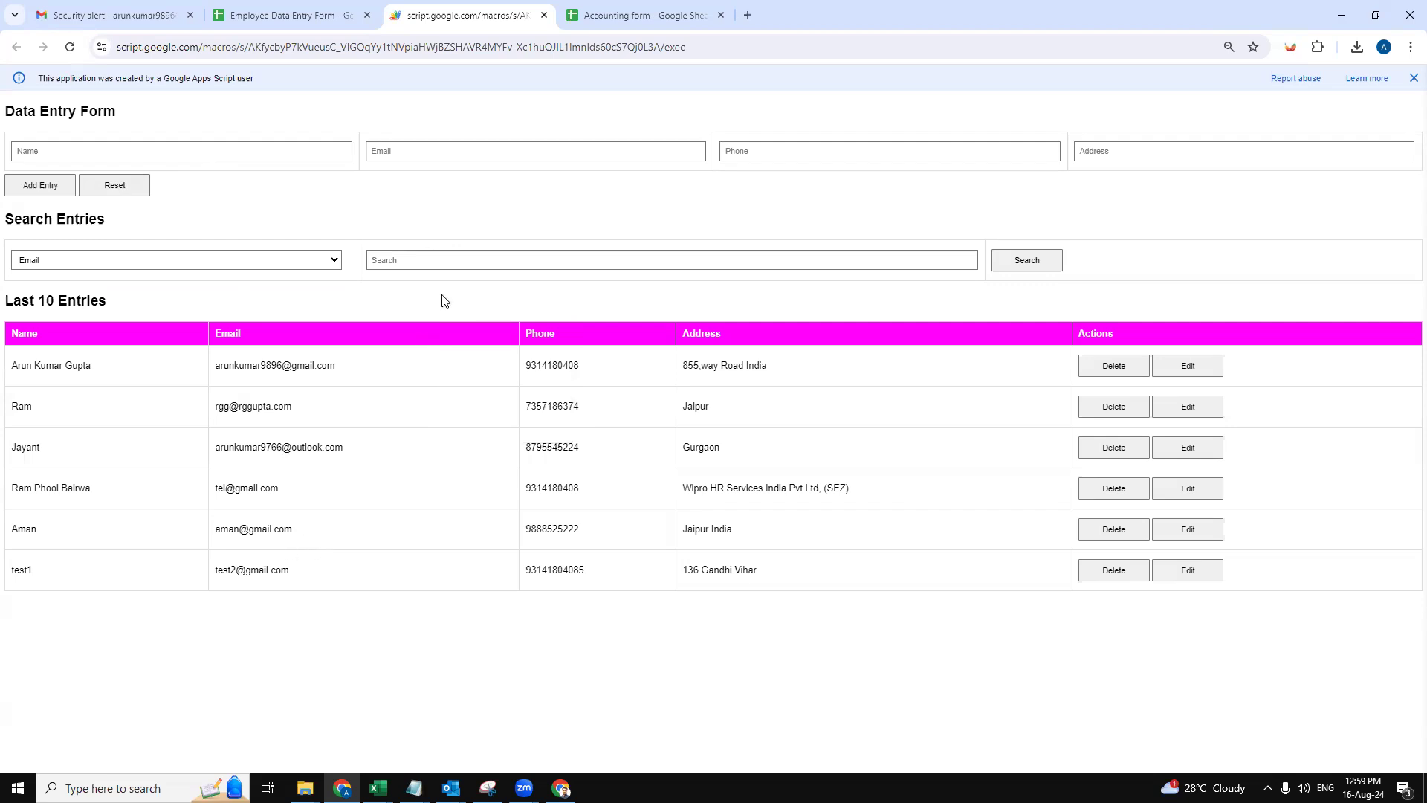
pyautogui.click(450, 261)
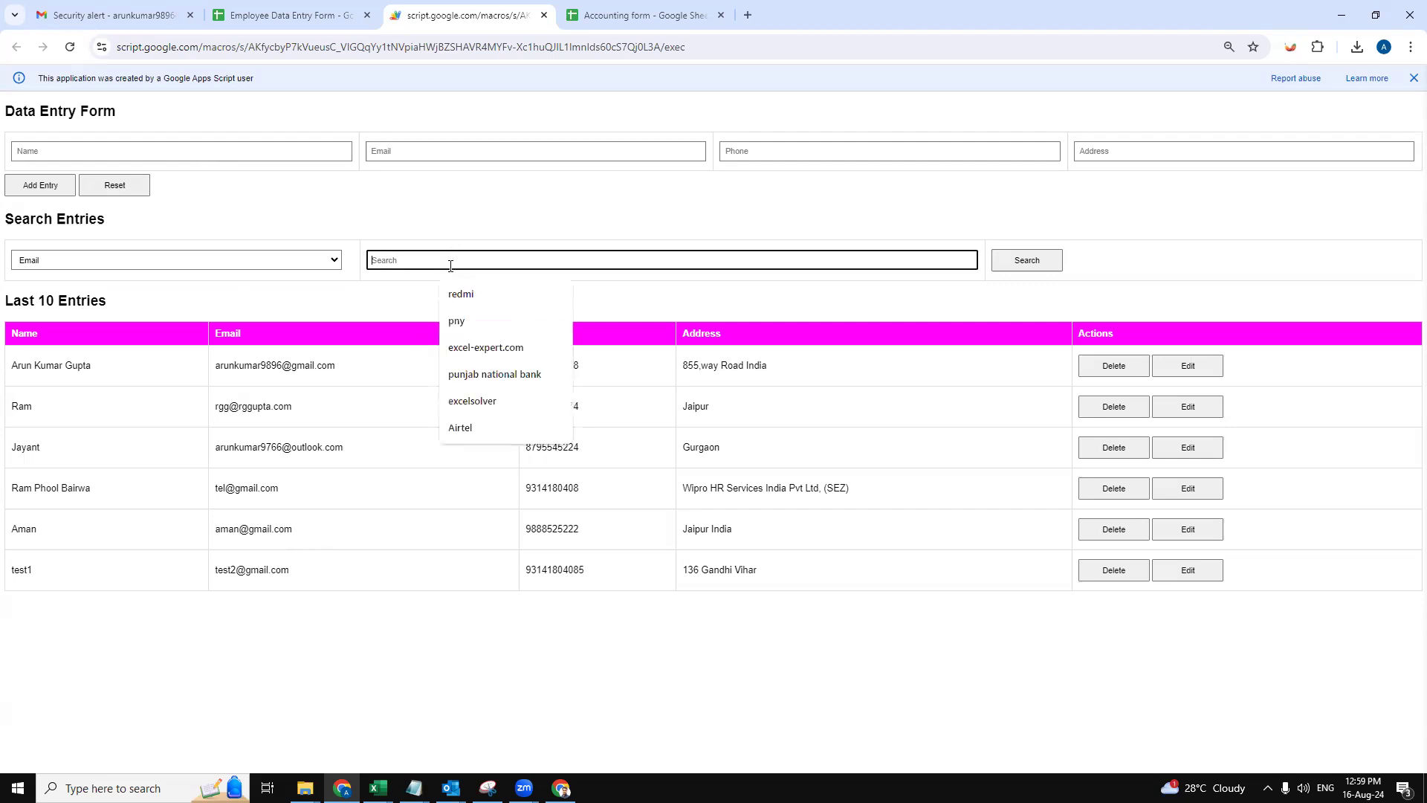
pyautogui.write('test2')
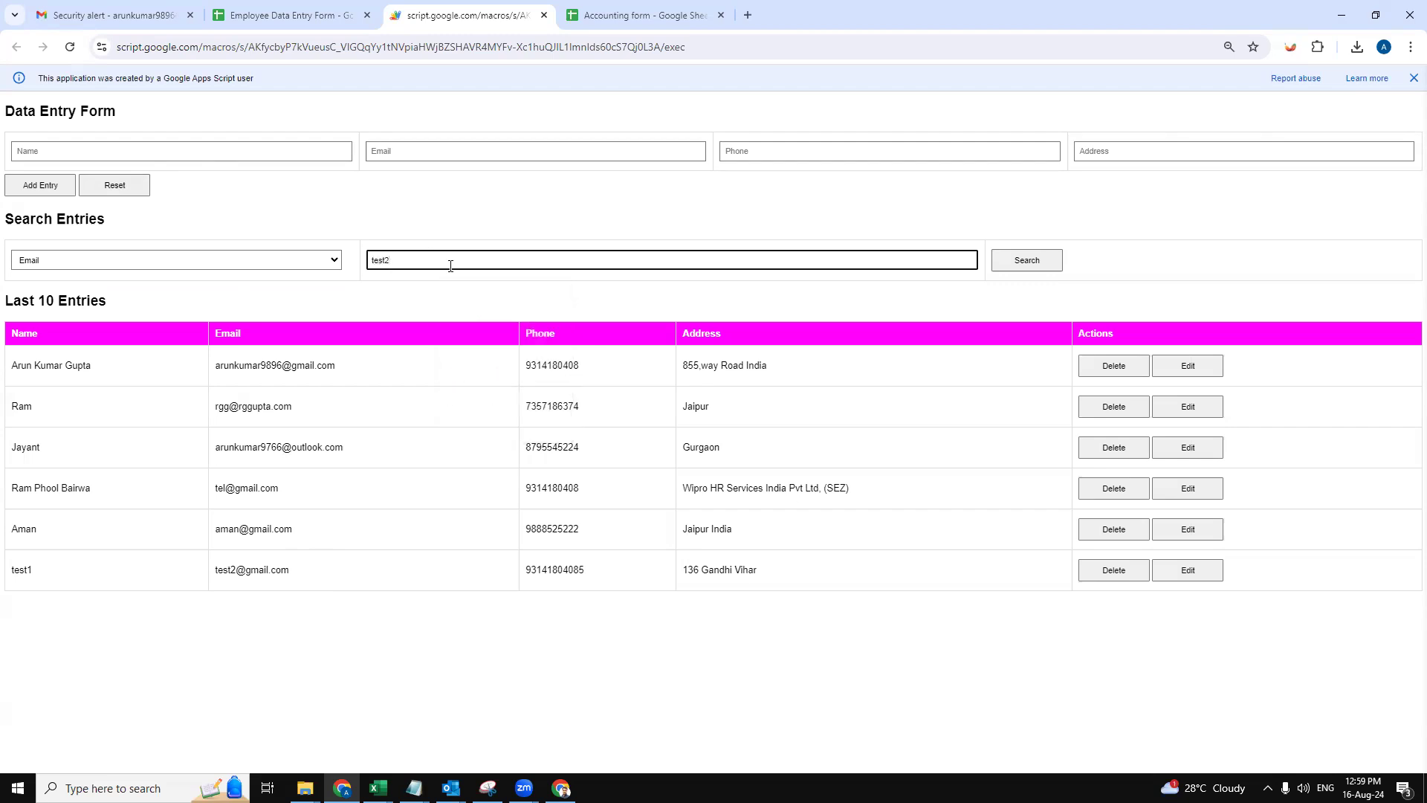
pyautogui.write('@gk')
pyautogui.write('mail')
pyautogui.write('.com')
pyautogui.click(311, 6)
pyautogui.click(475, 9)
# - Run the email search to list the test1 record, then start editing it
pyautogui.click(1027, 260)
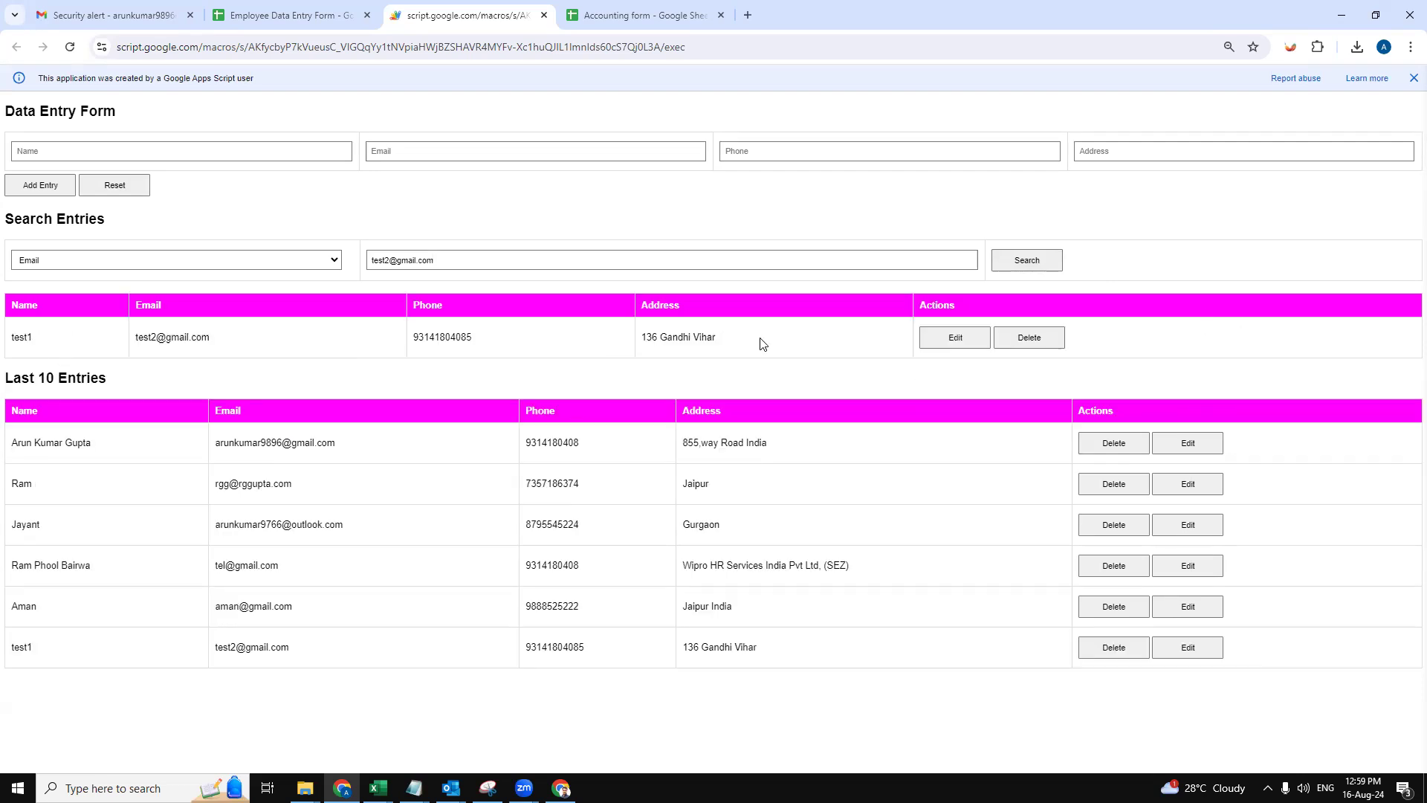
pyautogui.moveTo(224, 338); pyautogui.dragTo(149, 336)
pyautogui.click(296, 350)
pyautogui.click(944, 342)
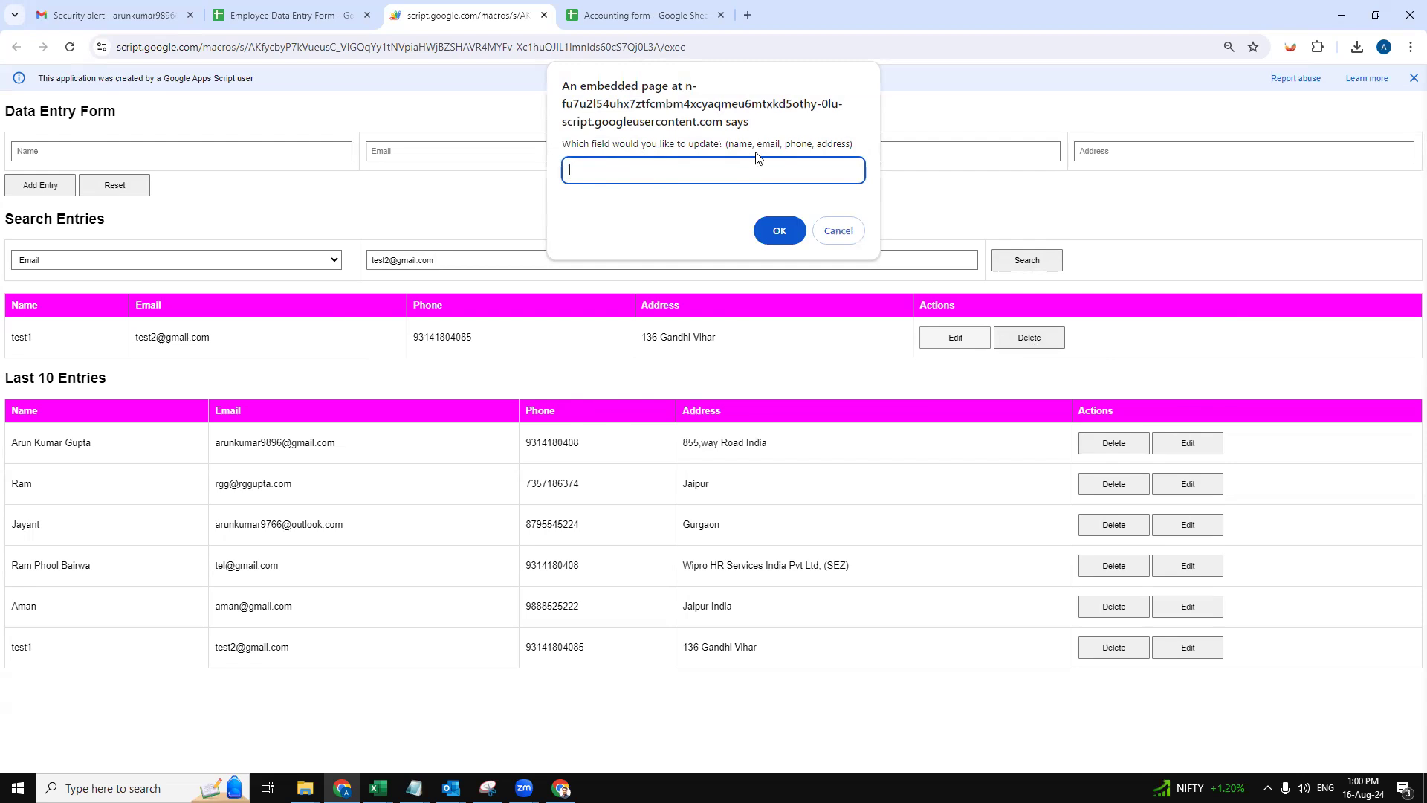
pyautogui.write('email')
pyautogui.click(798, 234)
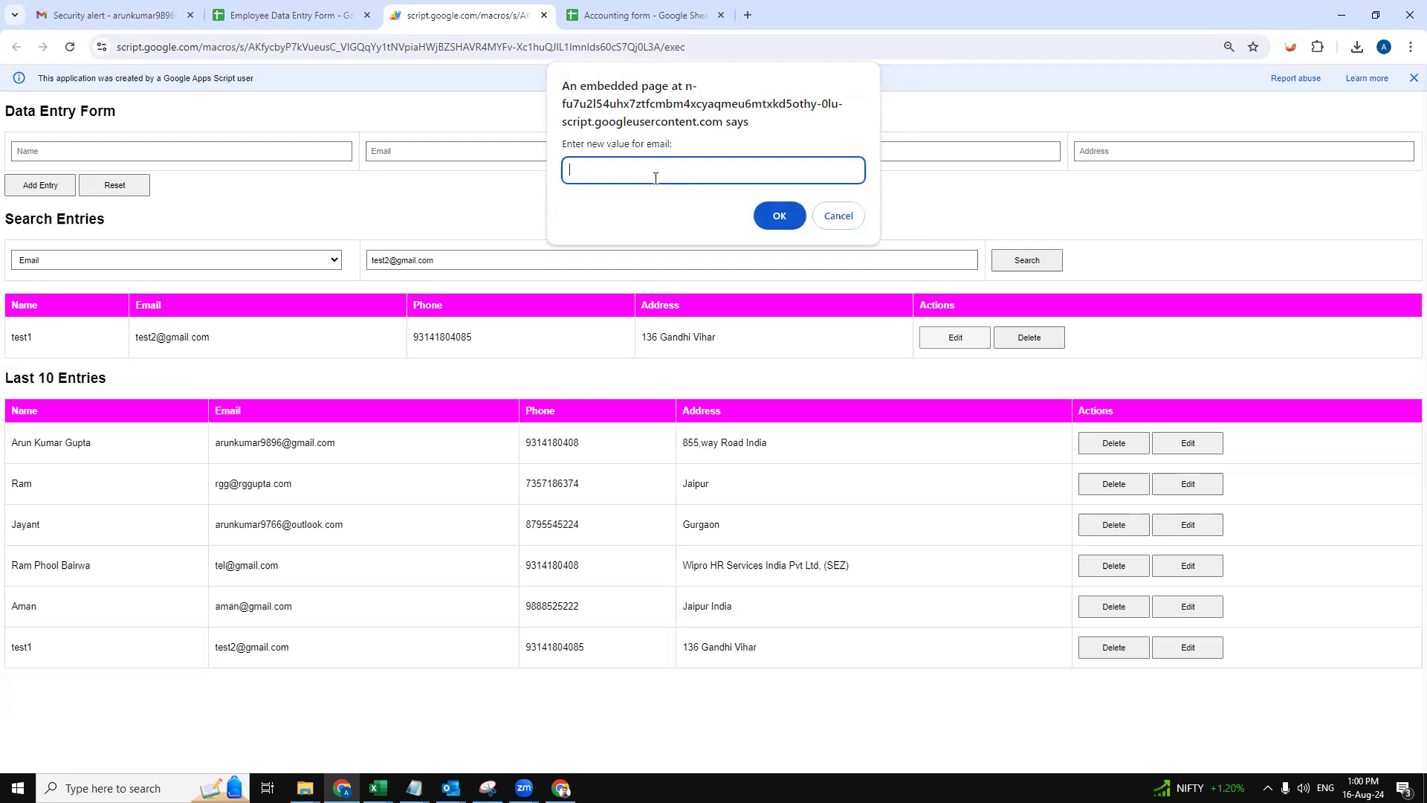
pyautogui.write('test3@gmail.com')
pyautogui.click(778, 215)
# - Enter the user ID and an incorrect password, then dismiss the invalid-login message
pyautogui.write('admin')
pyautogui.press('Return')
pyautogui.write('password@1232')
pyautogui.press('BackSpace')
pyautogui.press('Return')
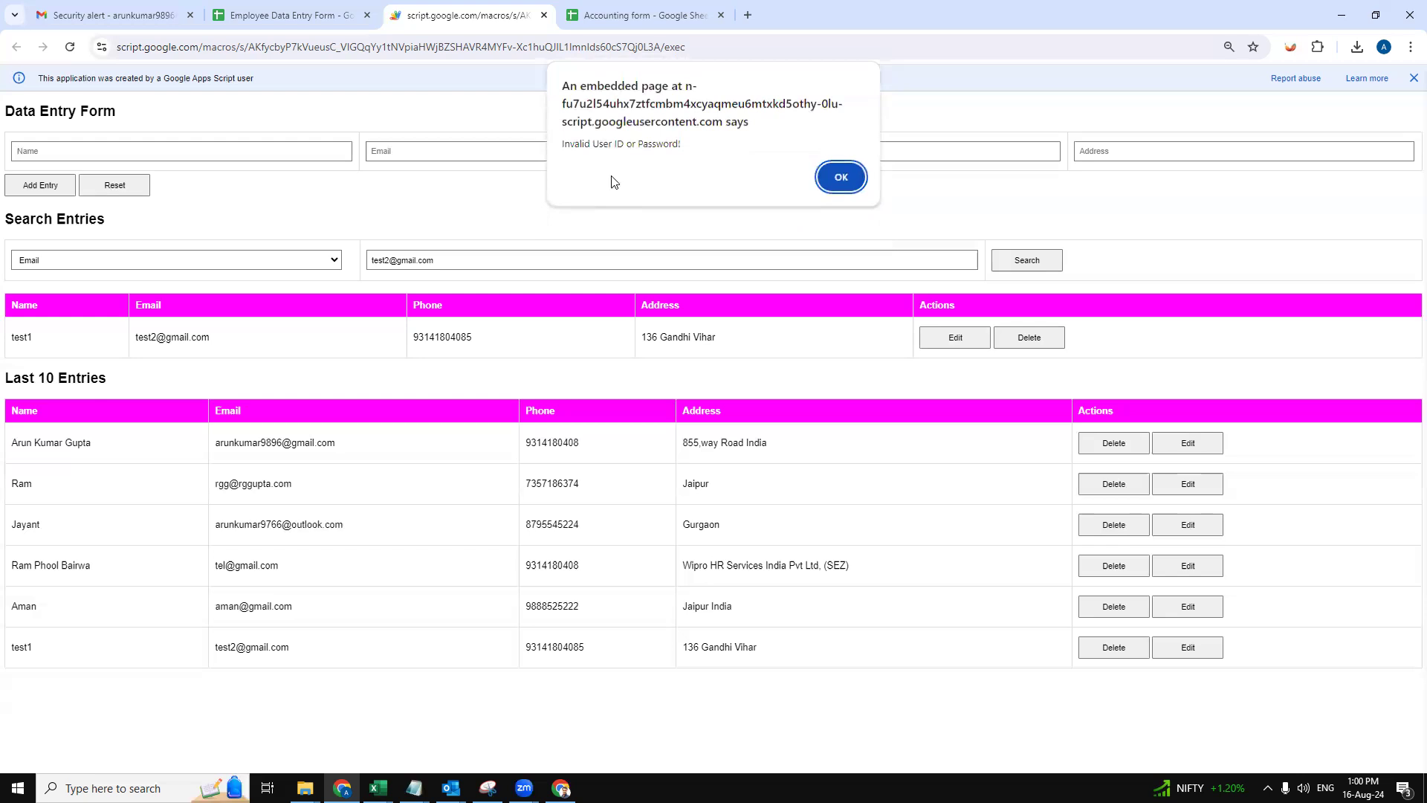
pyautogui.click(840, 177)
pyautogui.click(540, 258)
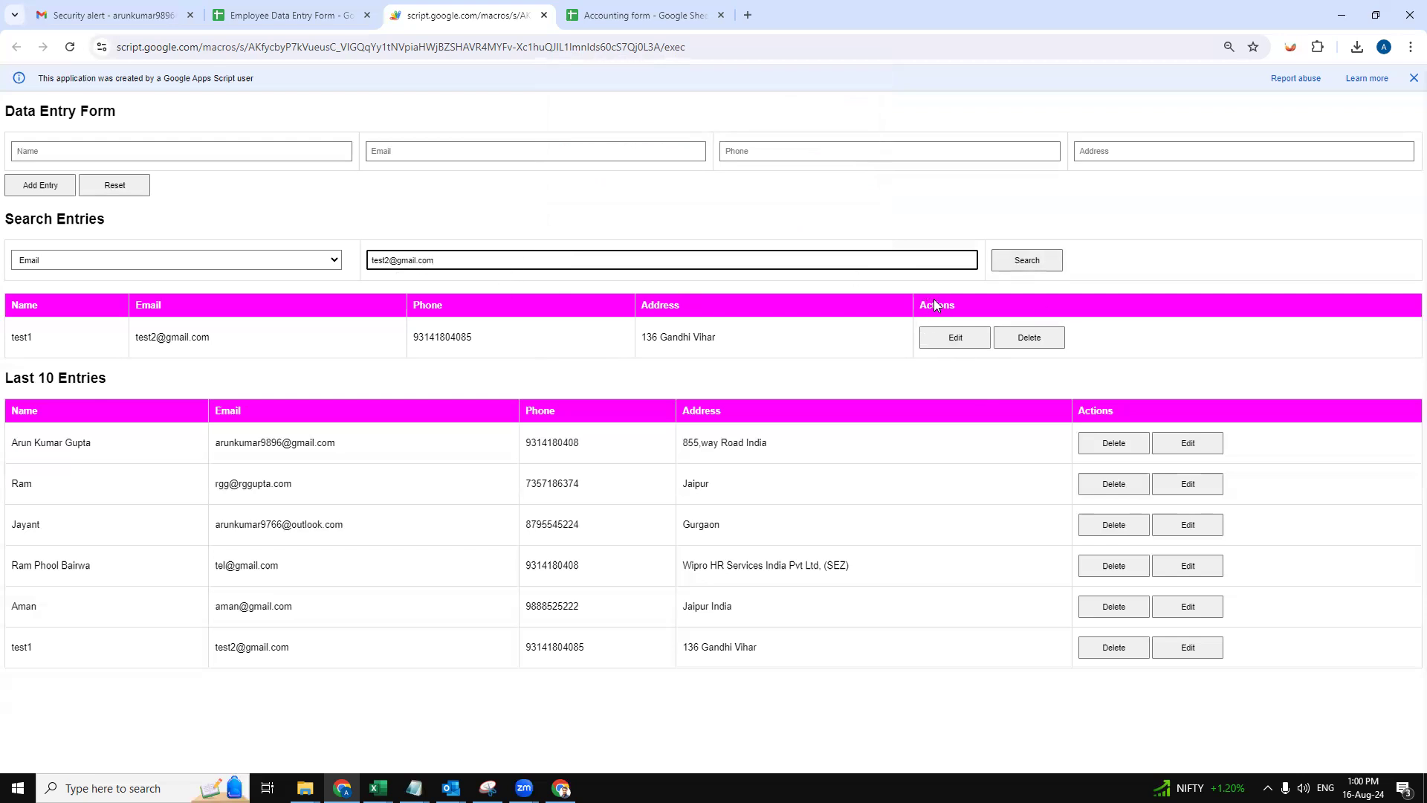
pyautogui.click(955, 341)
pyautogui.write('email')
pyautogui.press('Return')
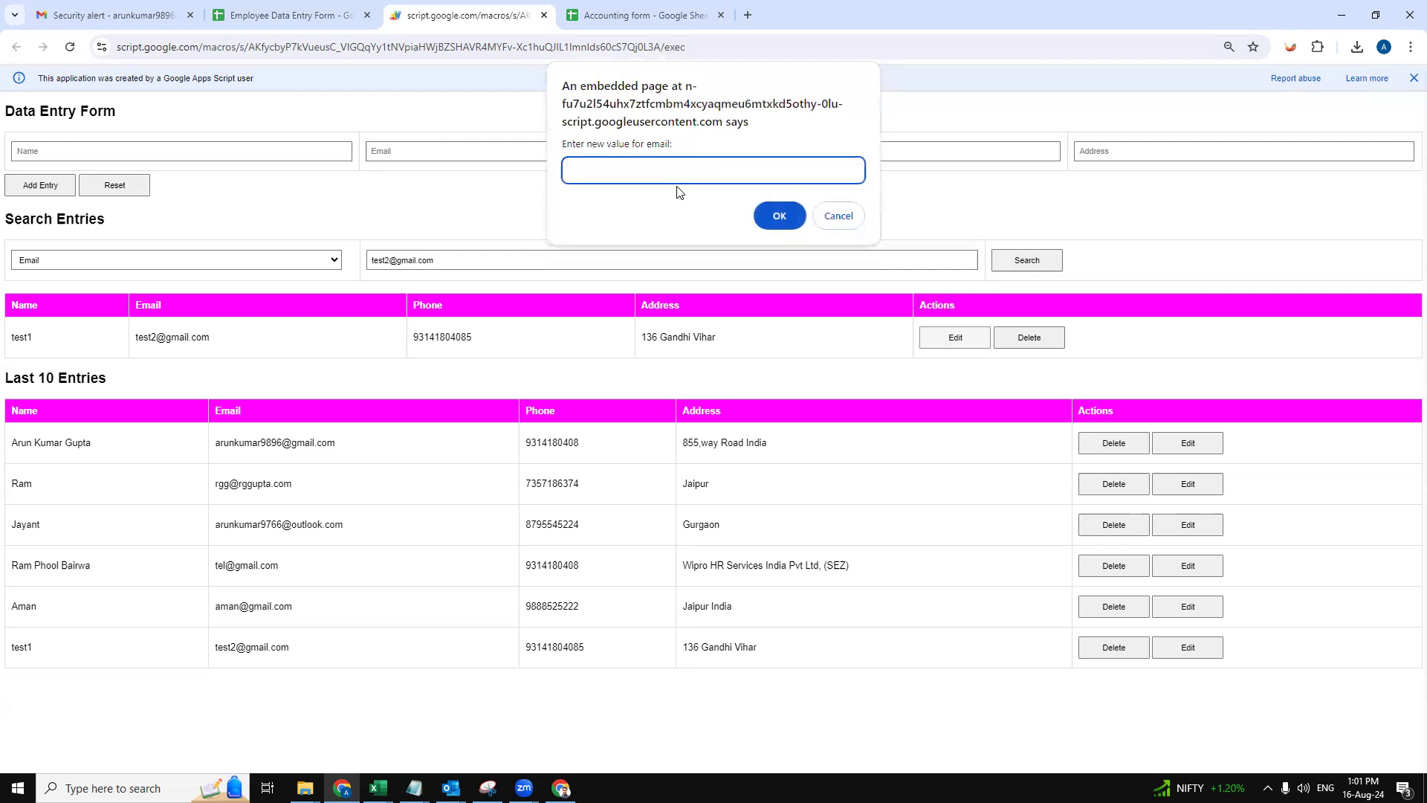
pyautogui.write('test3@gmaiol')
pyautogui.press('BackSpace')
pyautogui.press('BackSpace')
pyautogui.write('l.com')
pyautogui.press('Return')
# - Supply the correct user ID and password and acknowledge the Entry Updated confirmation
pyautogui.write('admin')
pyautogui.press('Return')
pyautogui.write('paswword123')
pyautogui.click(590, 171)
pyautogui.press('BackSpace')
pyautogui.write('s')
pyautogui.click(777, 216)
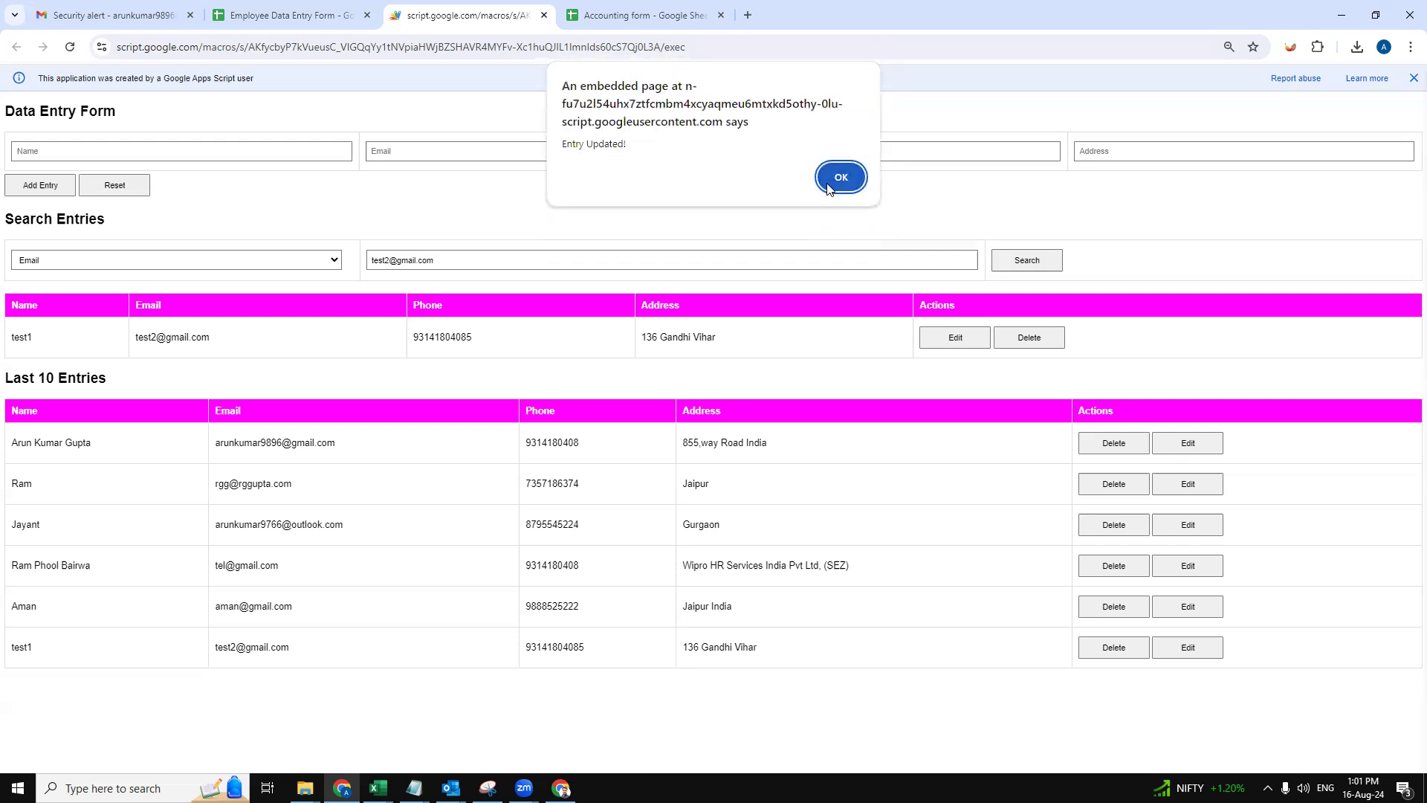
pyautogui.click(829, 186)
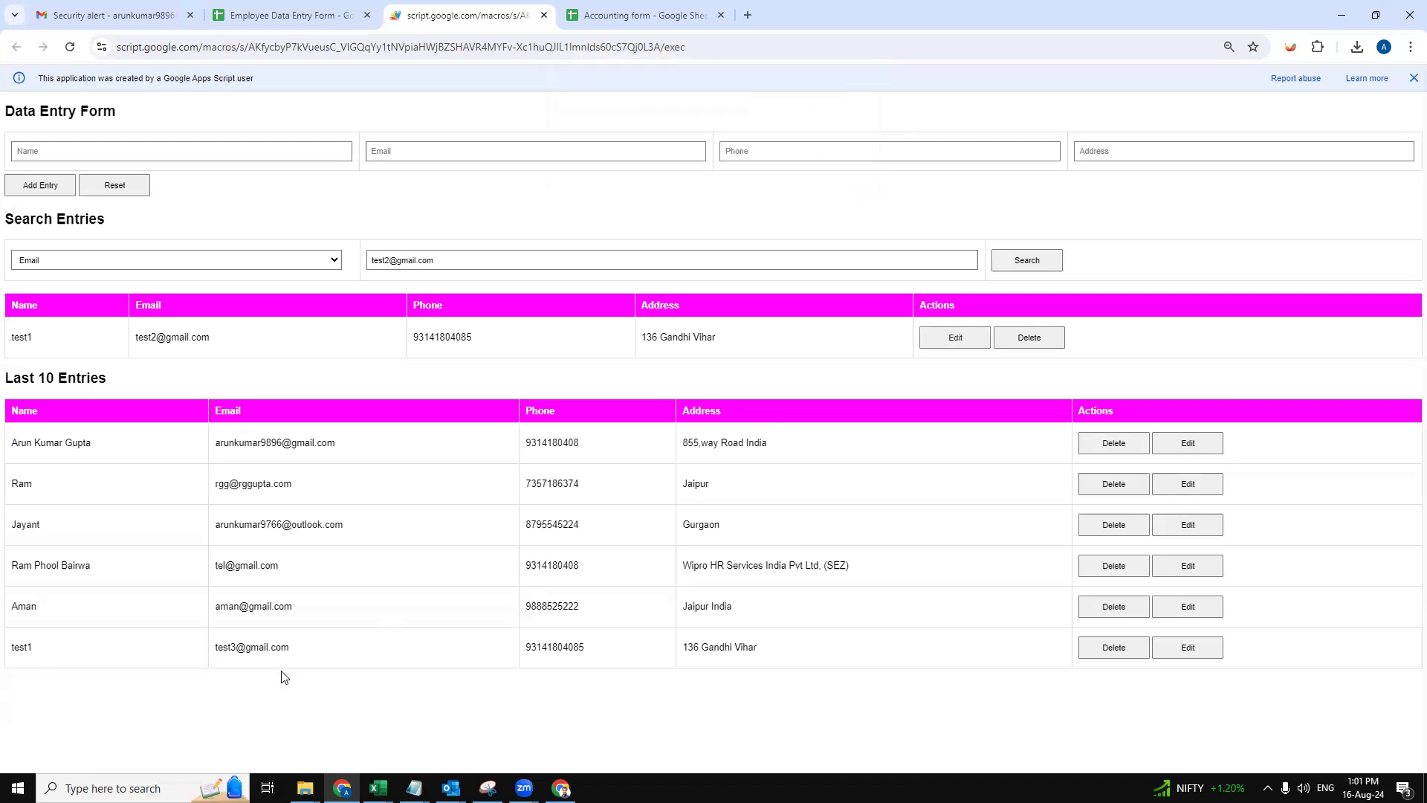
pyautogui.moveTo(296, 650); pyautogui.dragTo(215, 647)
pyautogui.click(290, 15)
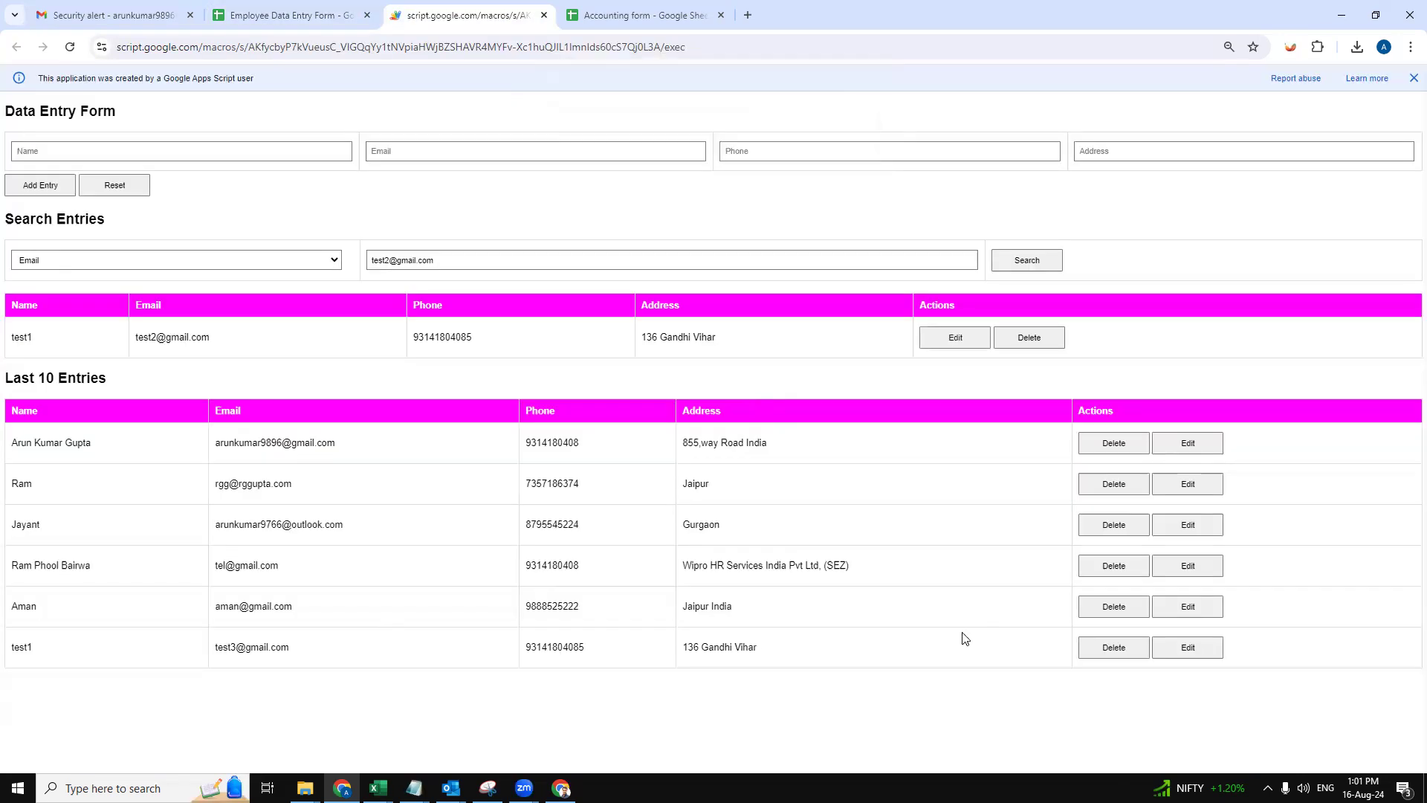
# - After reviewing test1's updated email in row 7, return to the web app
pyautogui.click(458, 16)
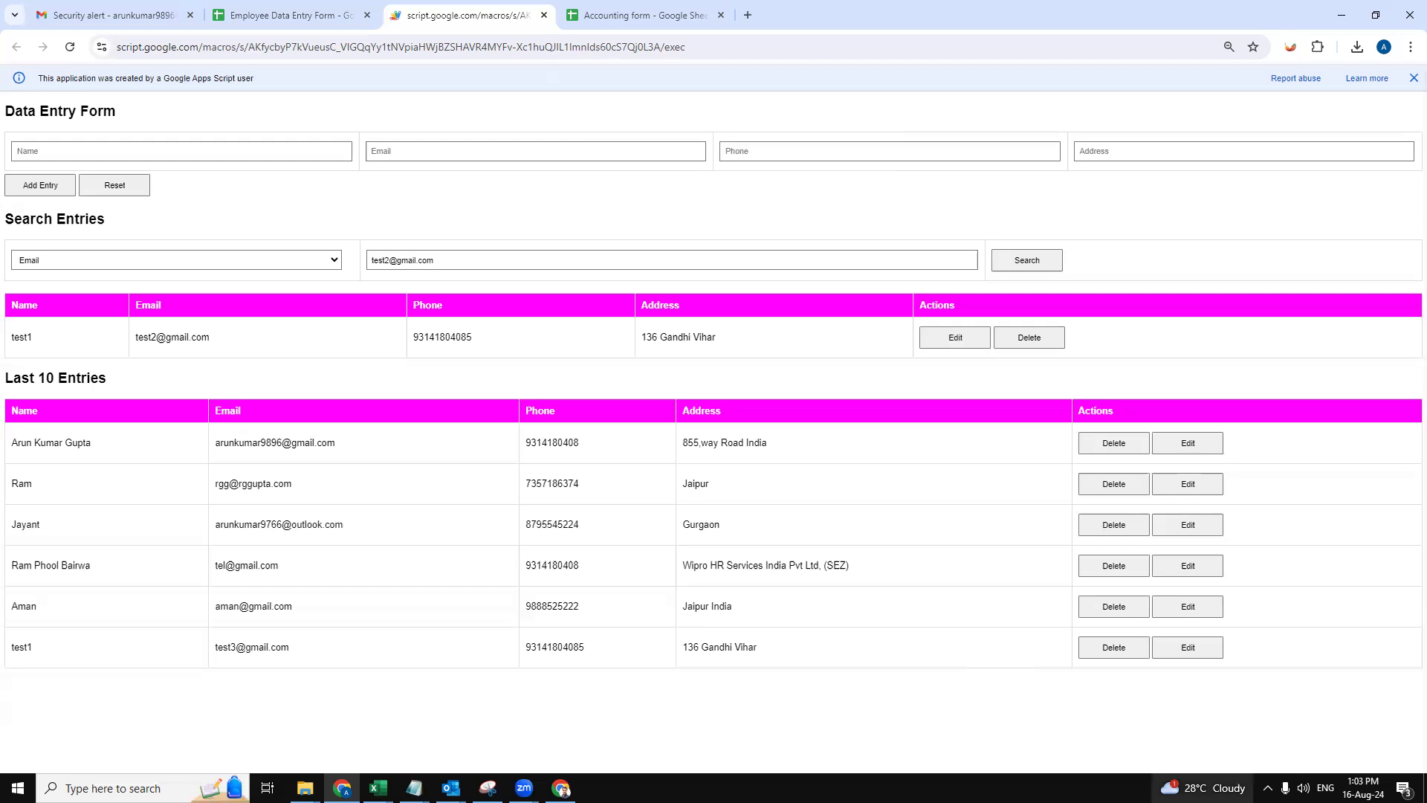
pyautogui.moveTo(373, 441); pyautogui.dragTo(211, 451)
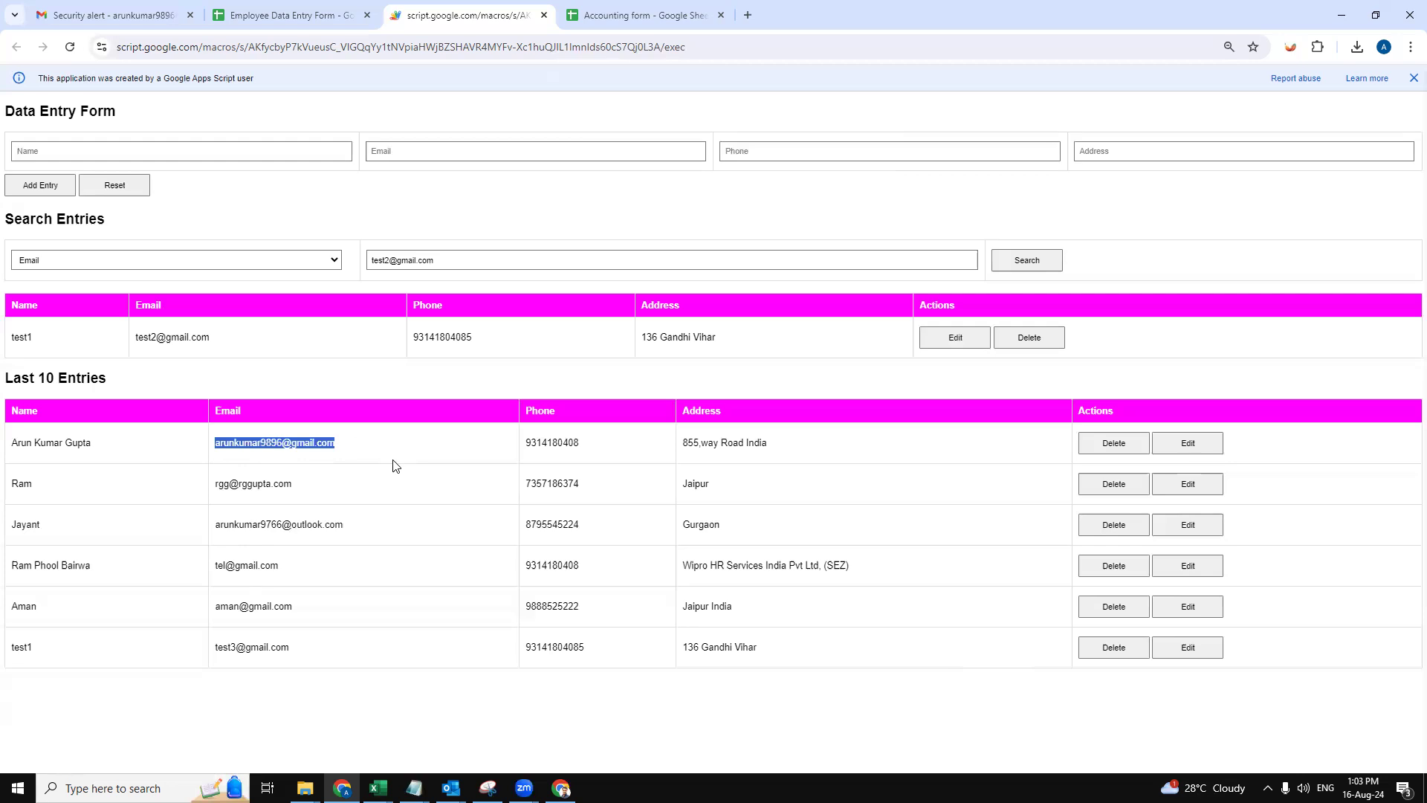
pyautogui.doubleClick(554, 443)
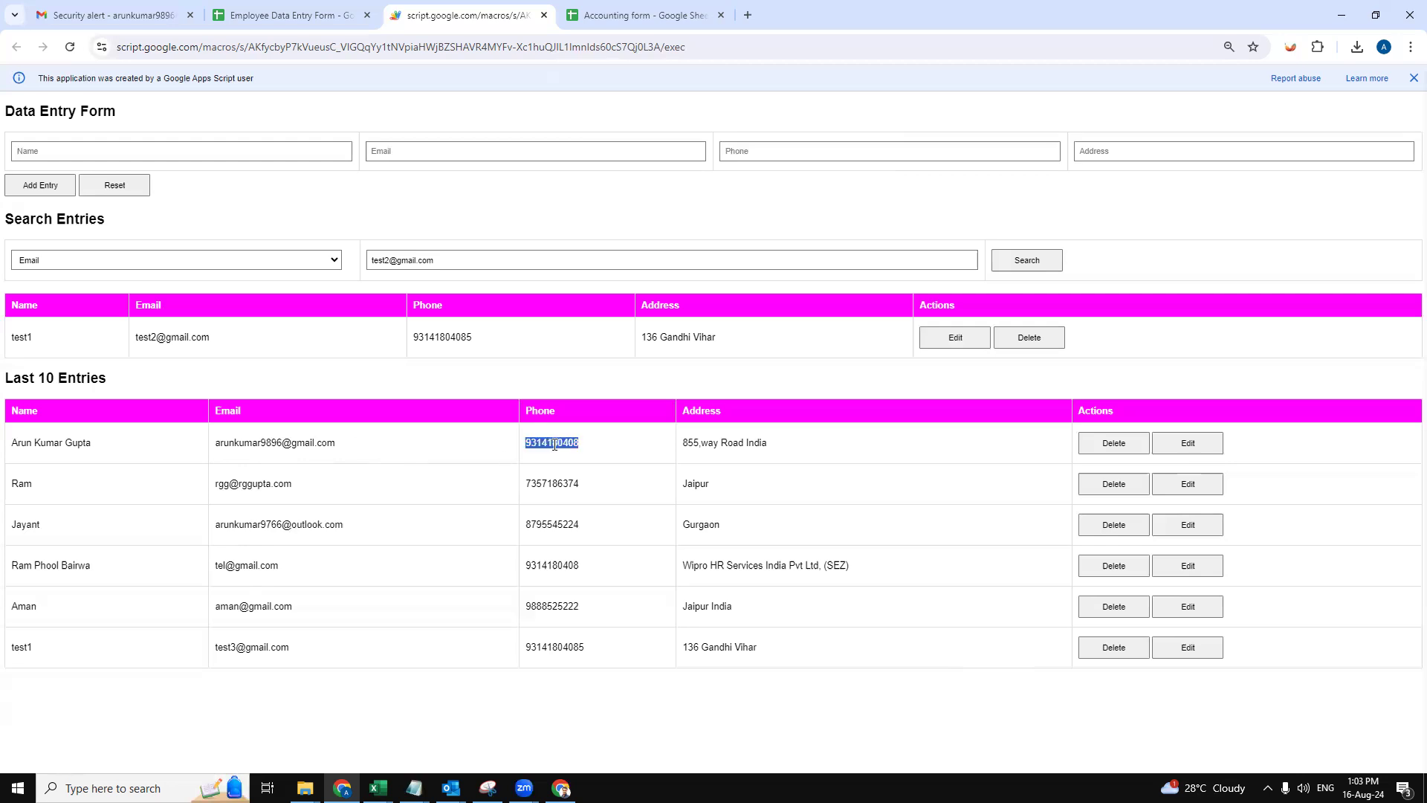
pyautogui.click(559, 462)
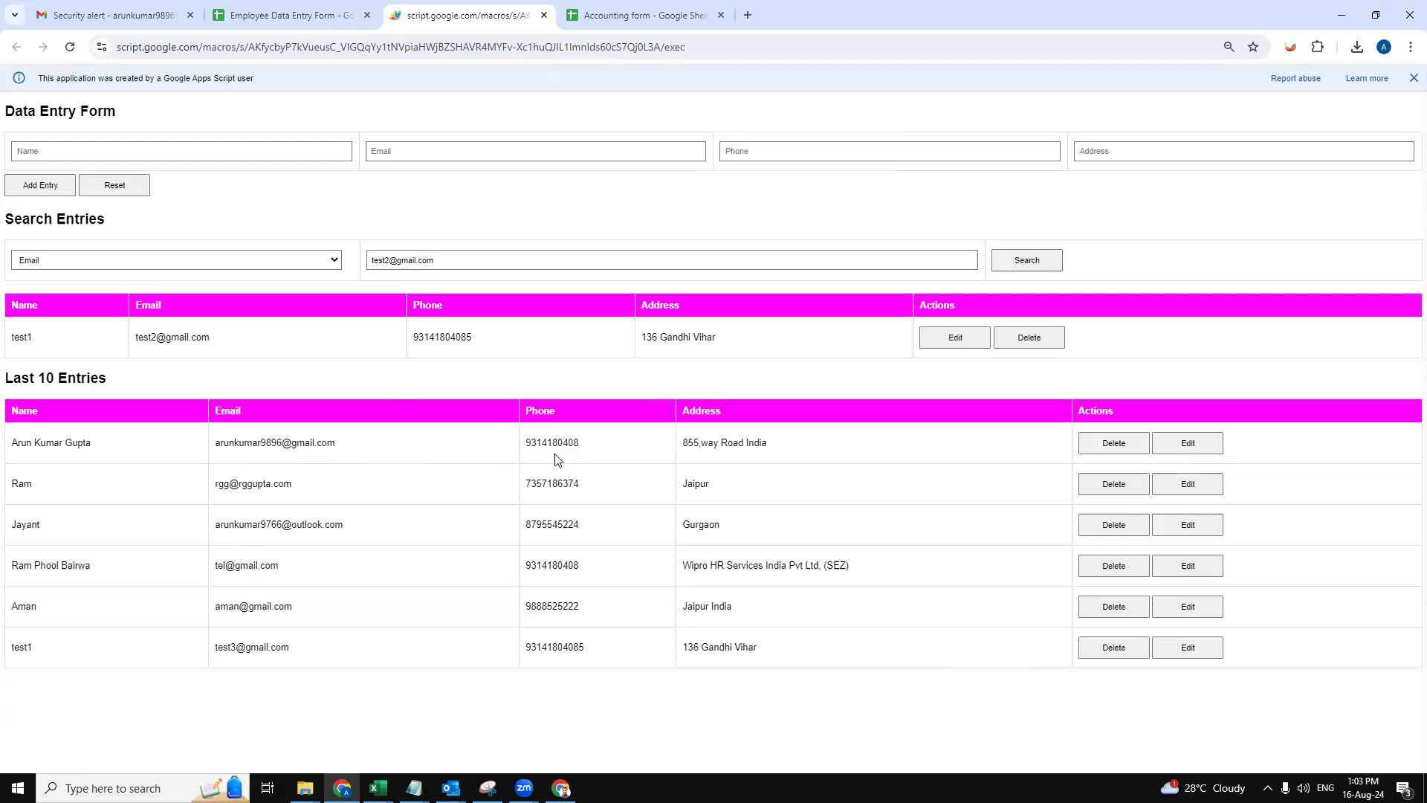